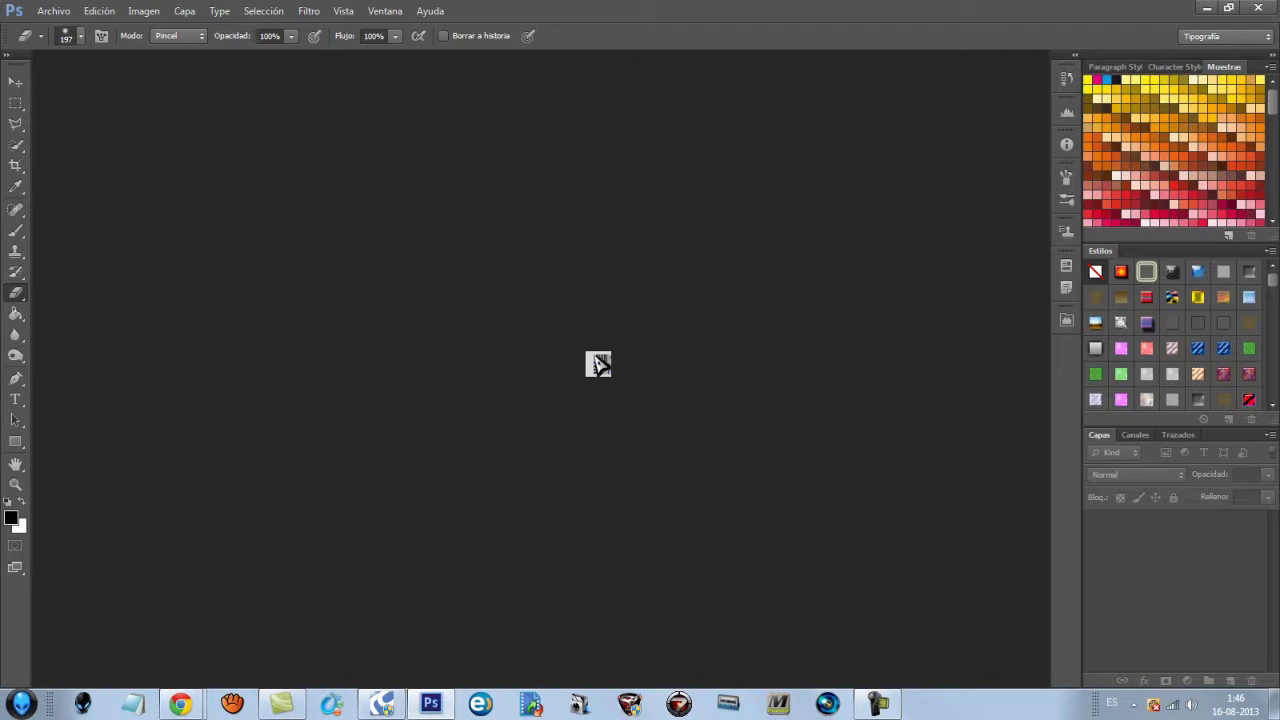
- Create a new blank document with a wide white canvas for the banner
key("alt")
key("Down")
key("Return")
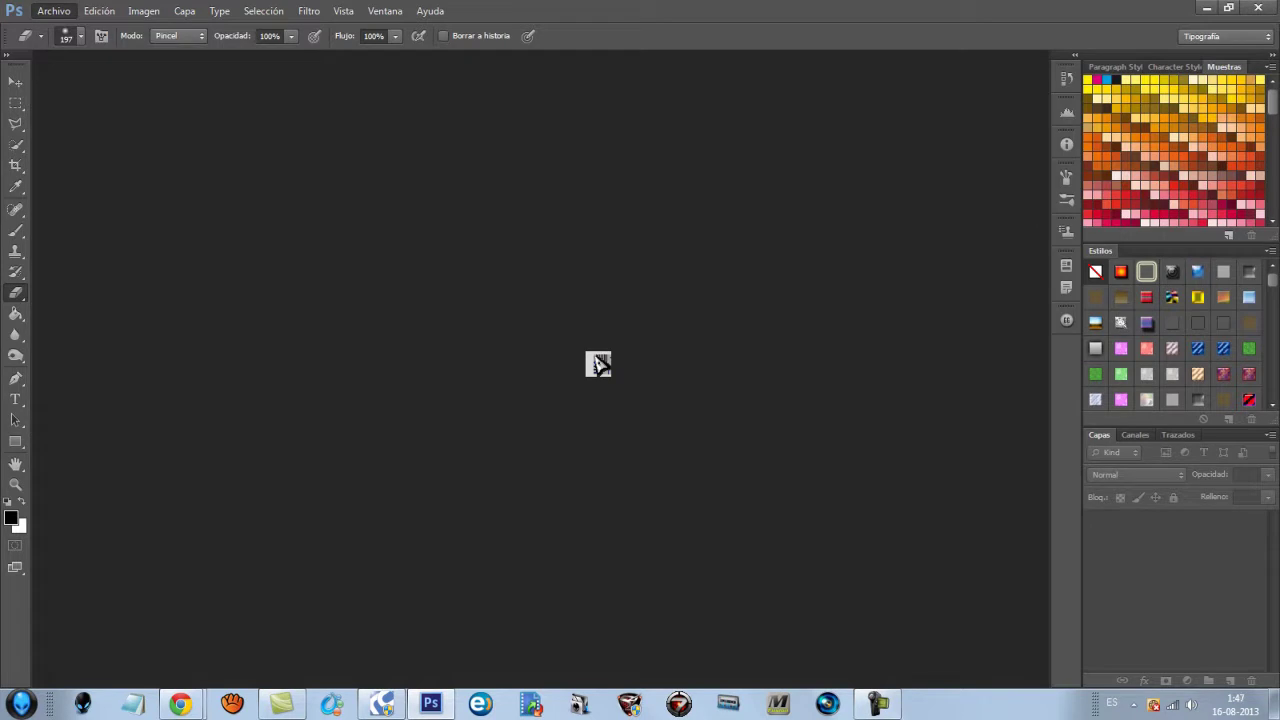
key("ctrl+n")
key("Return")
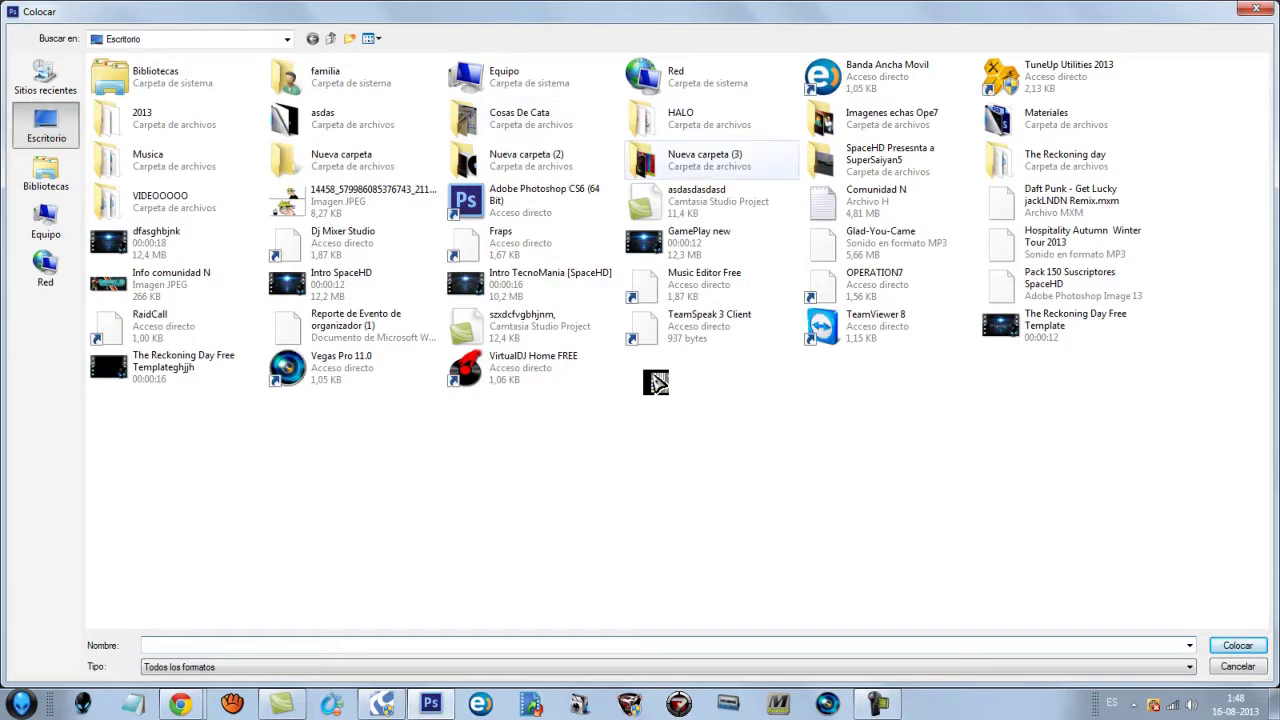
- Place the black image with the orange and white diagonal stripes from Nueva carpeta (3) and scale it to cover the whole canvas
double_click(706, 160)
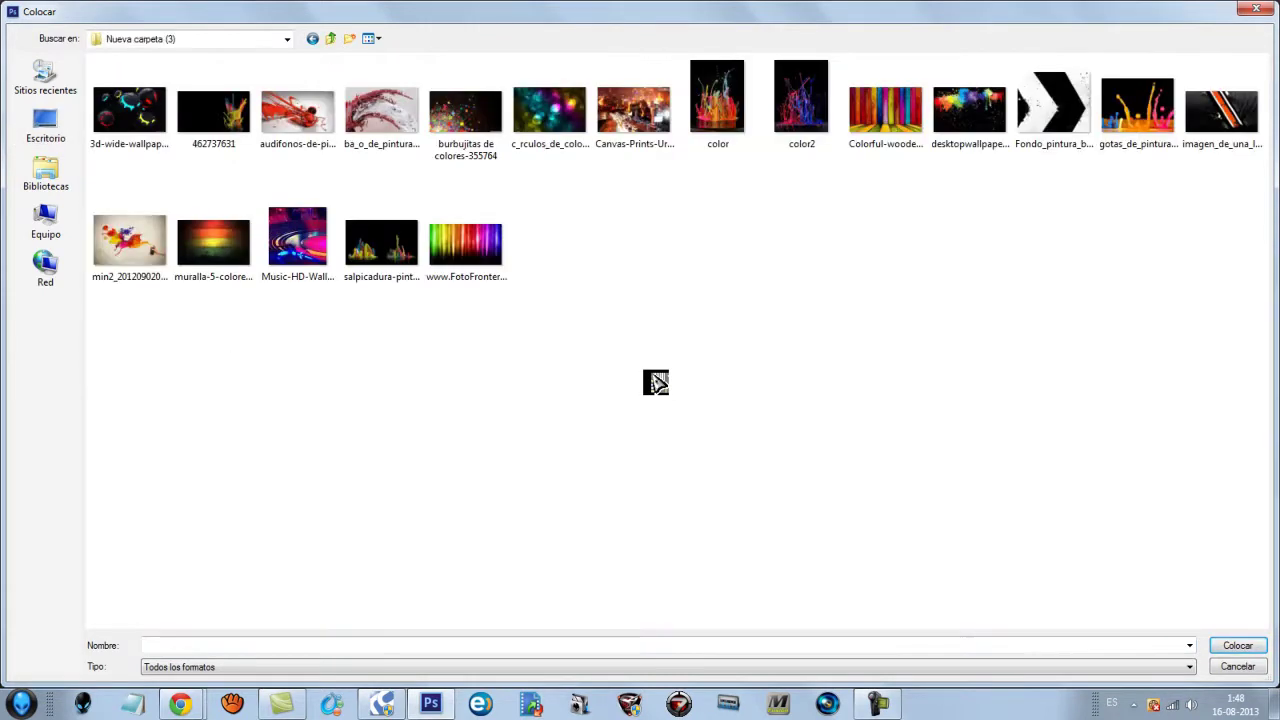
double_click(1222, 112)
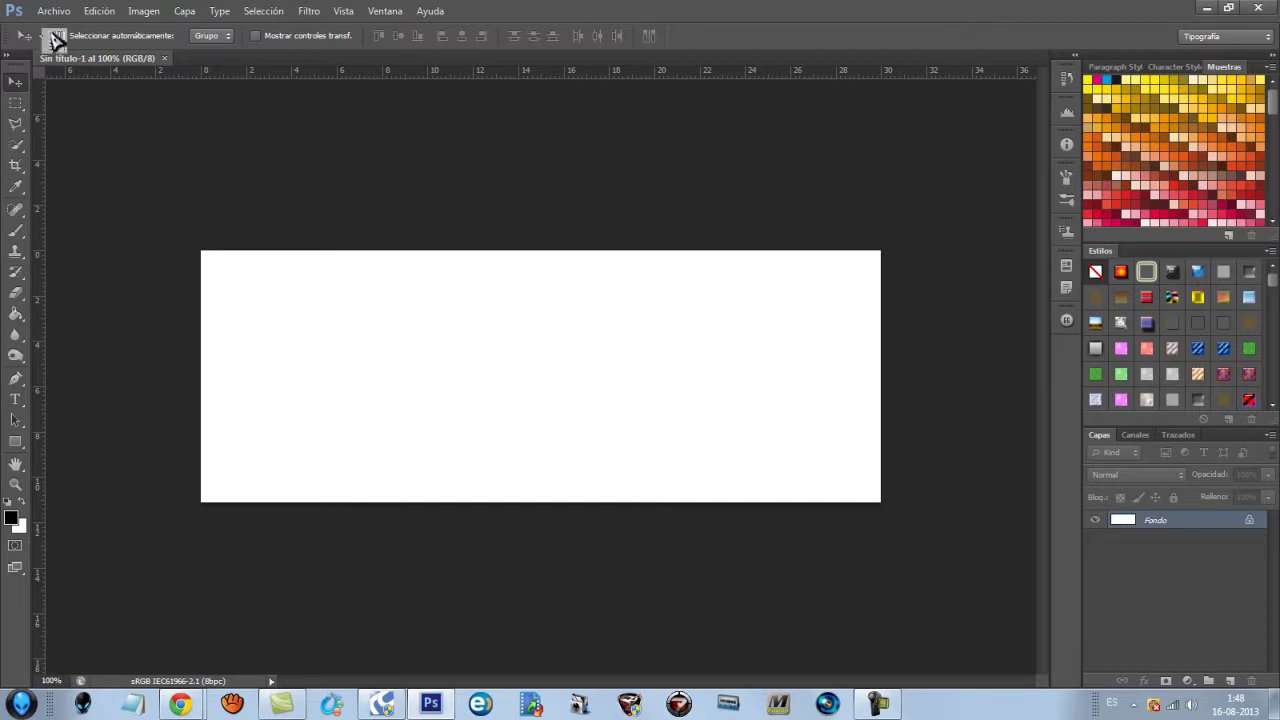
left_click_drag(316, 251, 51, 39)
left_click_drag(355, 248, 479, 350)
left_click(15, 82)
key("Return")
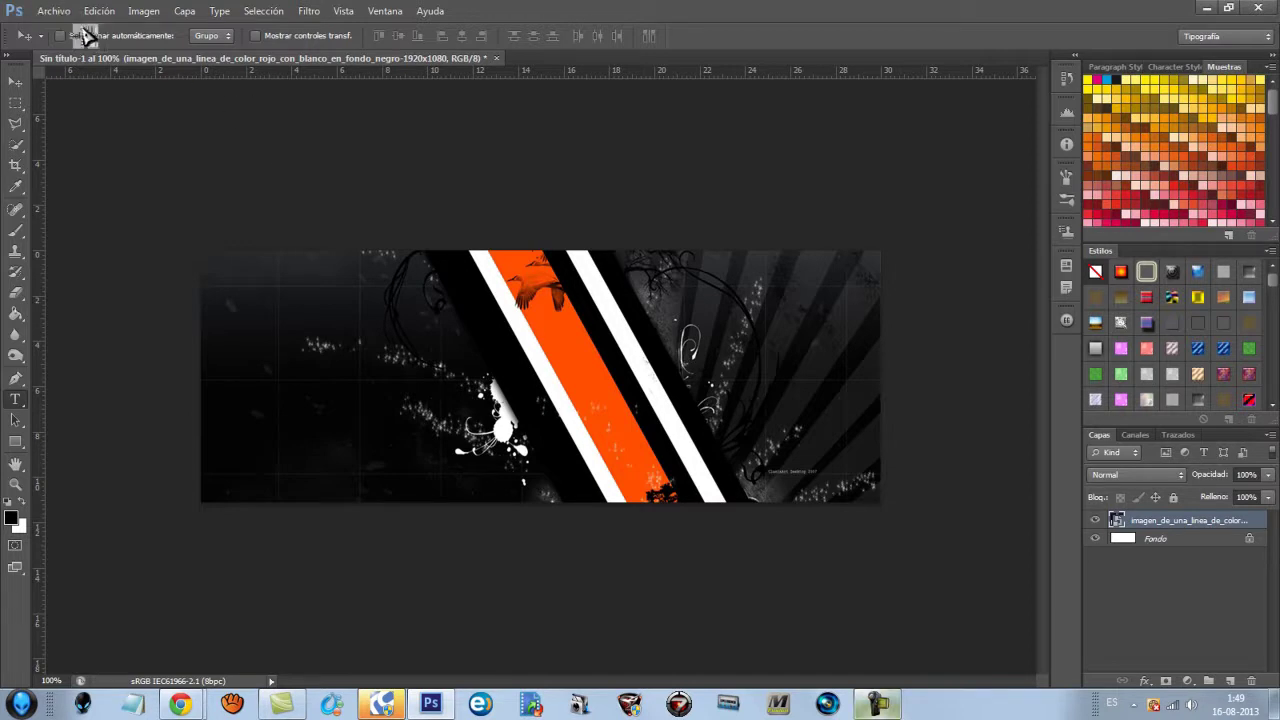
- Add the text "SpaceHD" in cyan Tunga on the dark area beside the stripes
key("t")
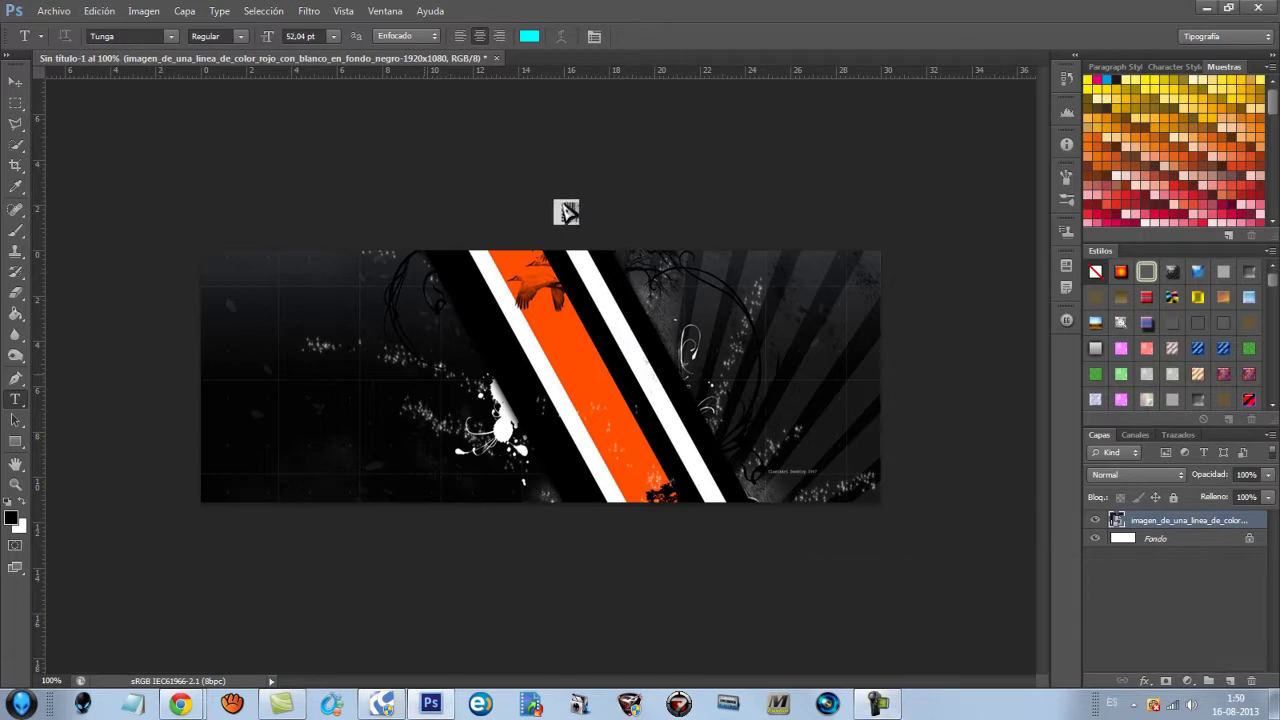
left_click(424, 374)
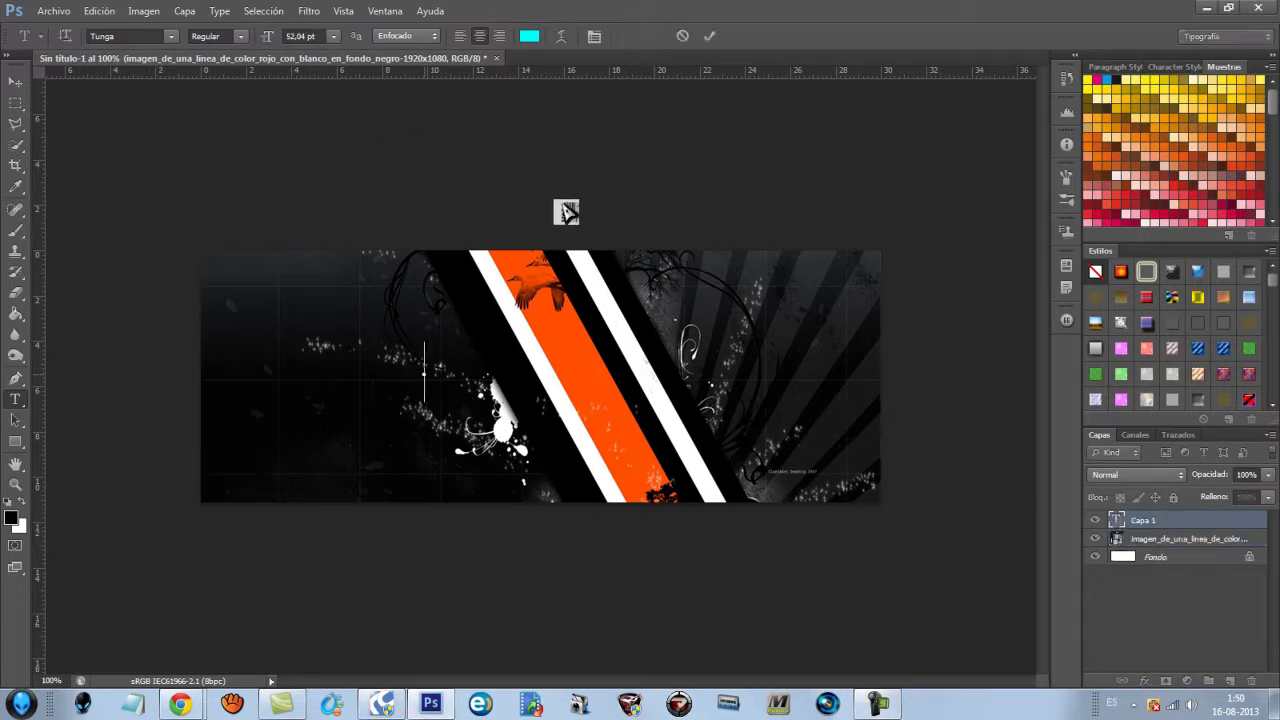
type("SpaceHD")
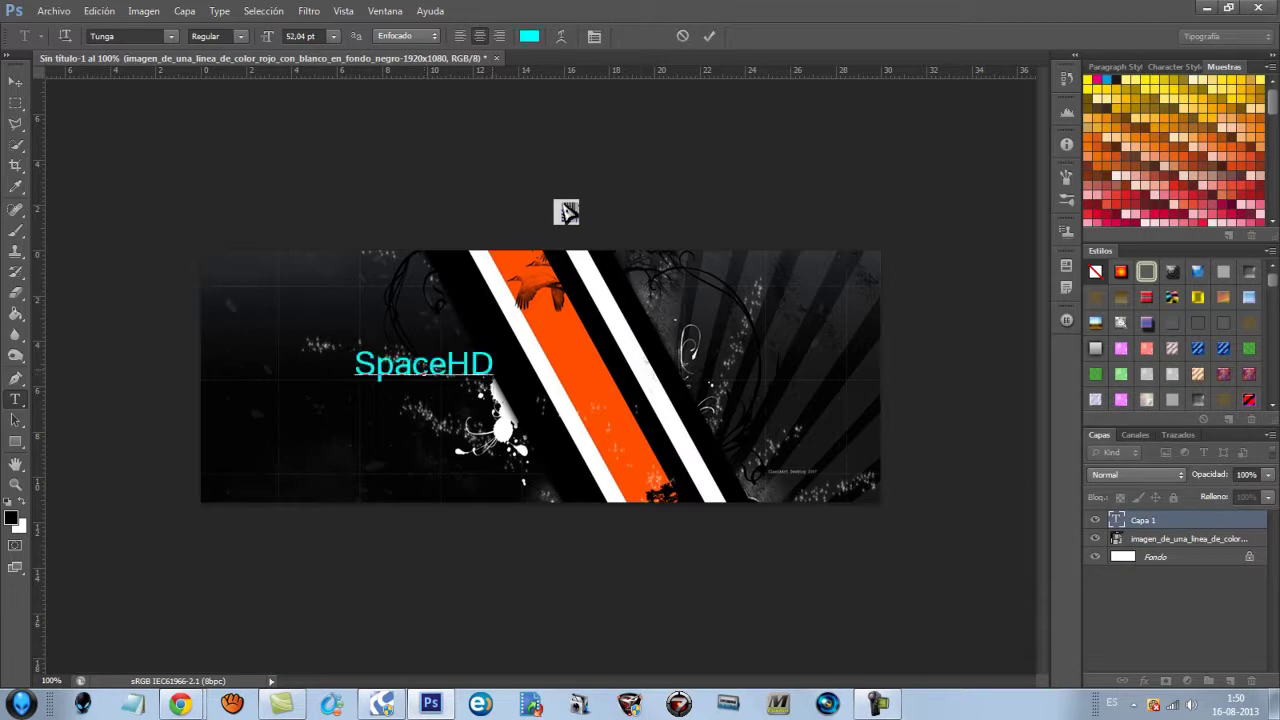
- Enlarge the SpaceHD text to about 172 pt and position it across the diagonal stripes
key("ctrl+a")
left_click_drag(268, 36, 360, 36)
left_click_drag(406, 212, 567, 212)
key("ctrl+alt+shift+period")
key("ctrl+alt+shift+period")
key("ctrl+shift+period")
key("ctrl+shift+period")
key("ctrl+shift+period")
key("ctrl+shift+period")
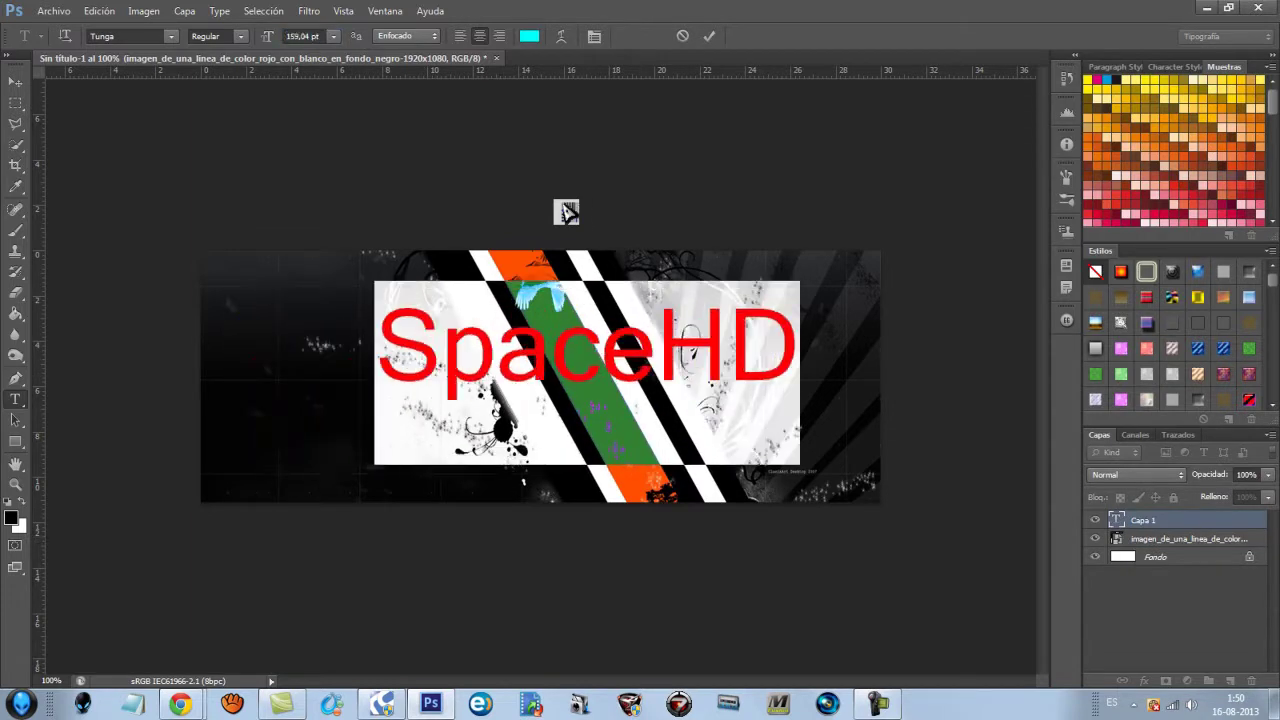
key("ctrl+Return")
key("v")
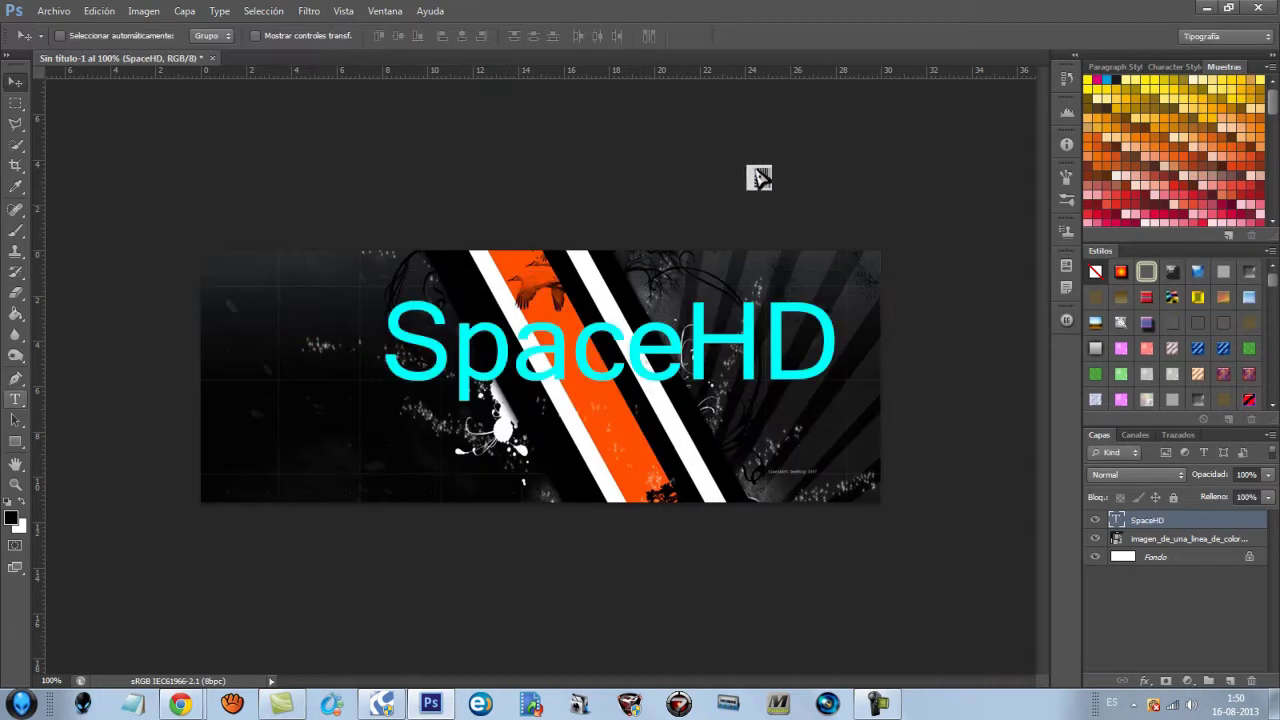
- Duplicate the SpaceHD text layer and give the original a drop shadow with distance 0 px and spread 14%
key("ctrl+j")
right_click(1151, 539)
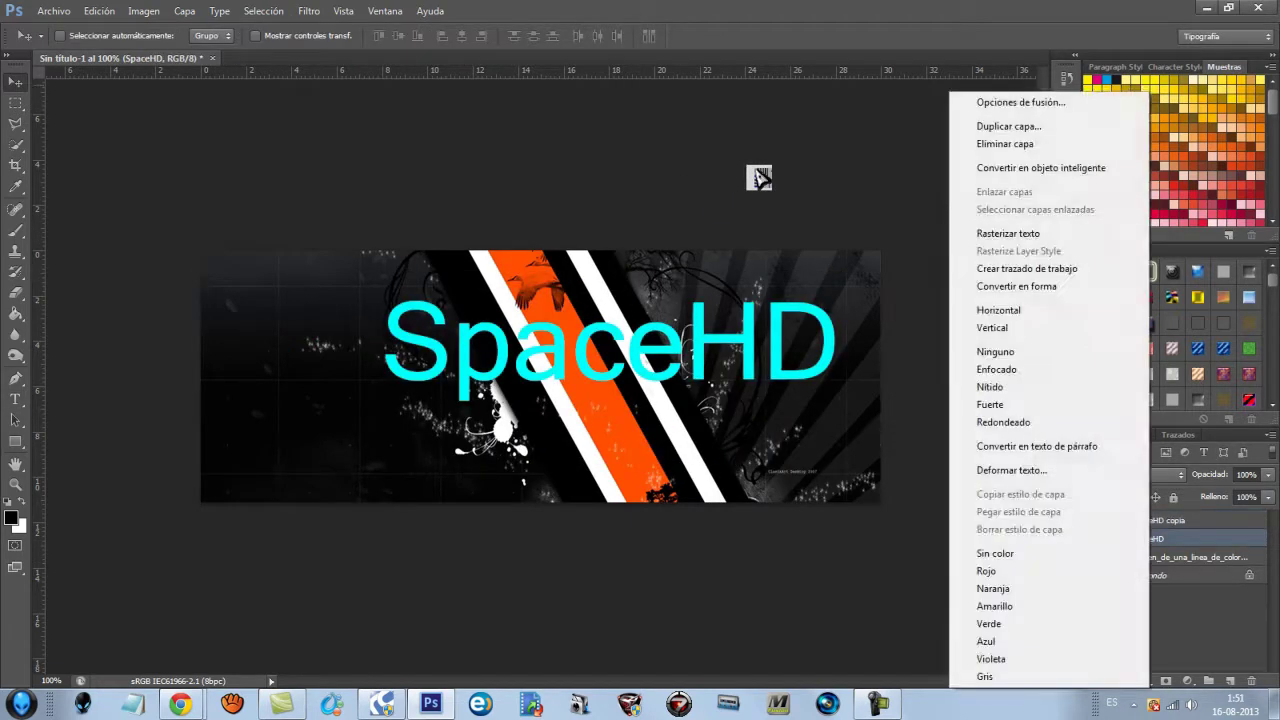
left_click(1022, 102)
left_click(669, 466)
left_click(705, 501)
key("Tab")
key("Tab")
key("Tab")
key("Down")
key("Down")
key("Down")
key("Down")
key("Down")
key("Tab")
key("Tab")
key("Down")
key("Down")
left_click_drag(904, 383, 909, 401)
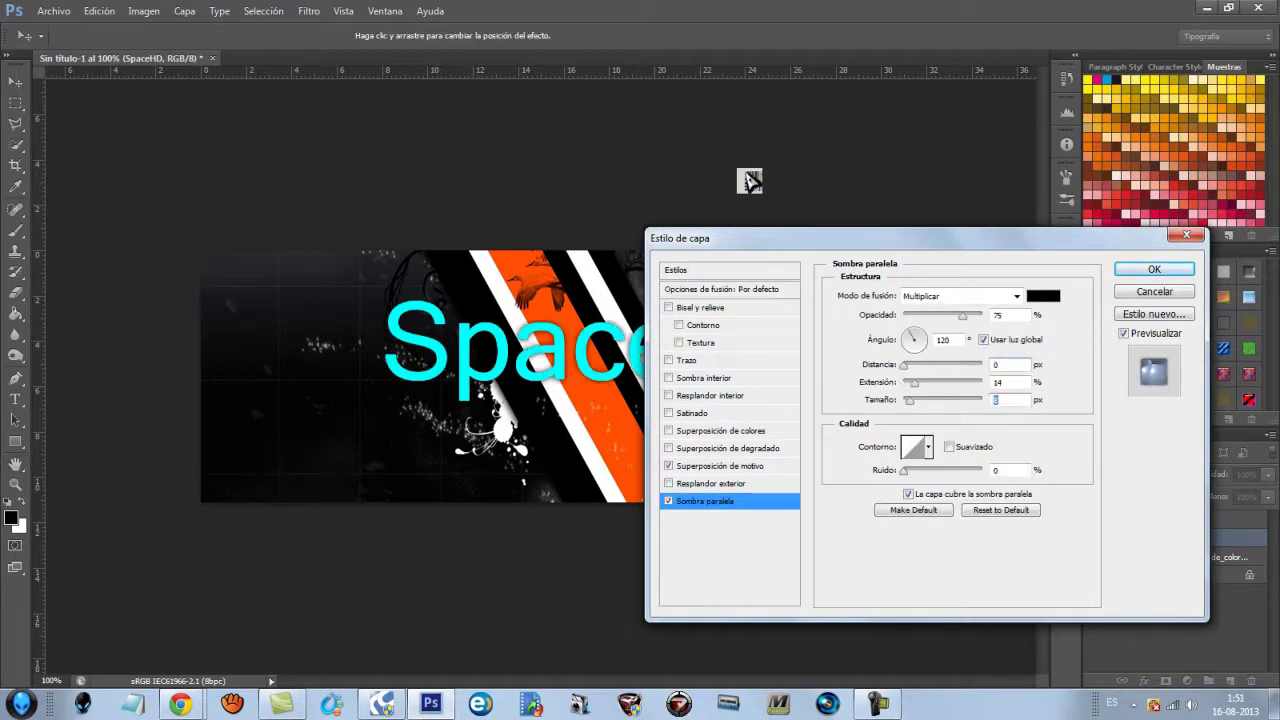
- Give the original SpaceHD text a pattern overlay using the black ornaments on white pattern
left_click(720, 466)
left_click(954, 351)
left_click(952, 477)
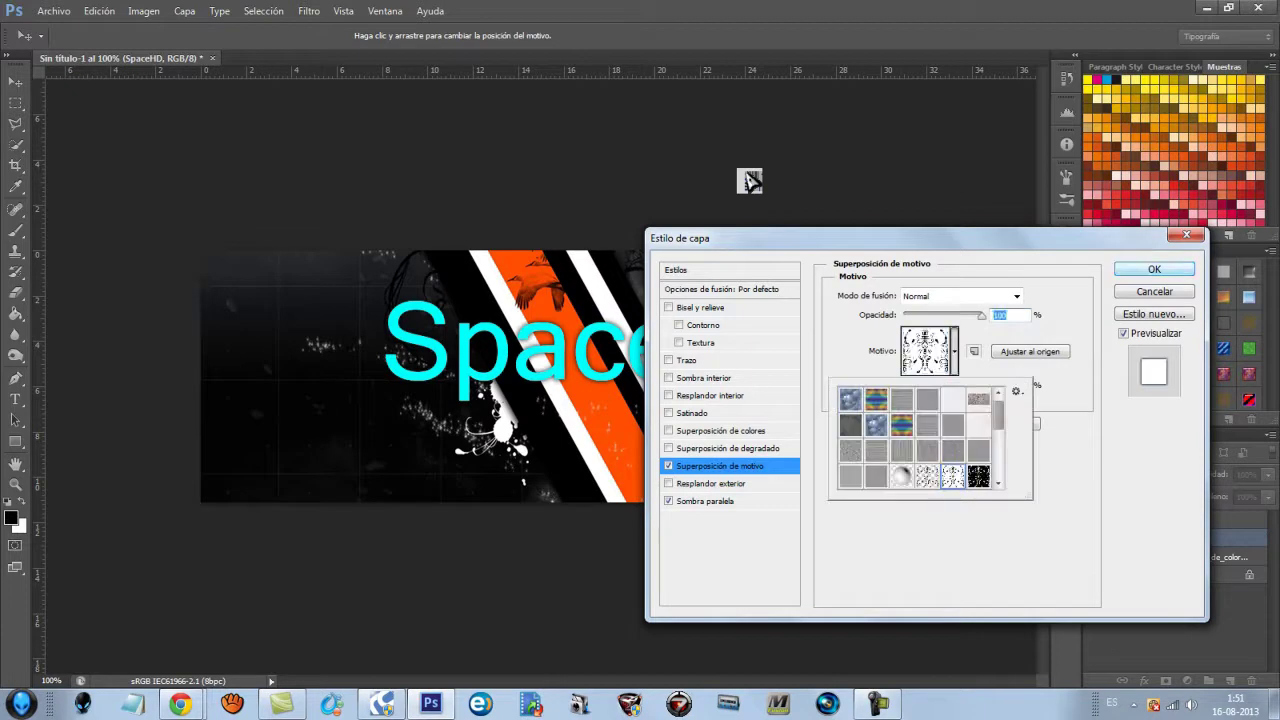
left_click(1154, 269)
- Apply a Gaussian blur to the SpaceHD copy layer, rasterizing its text
left_click(1158, 520)
left_click(309, 11)
mouse_move(335, 172)
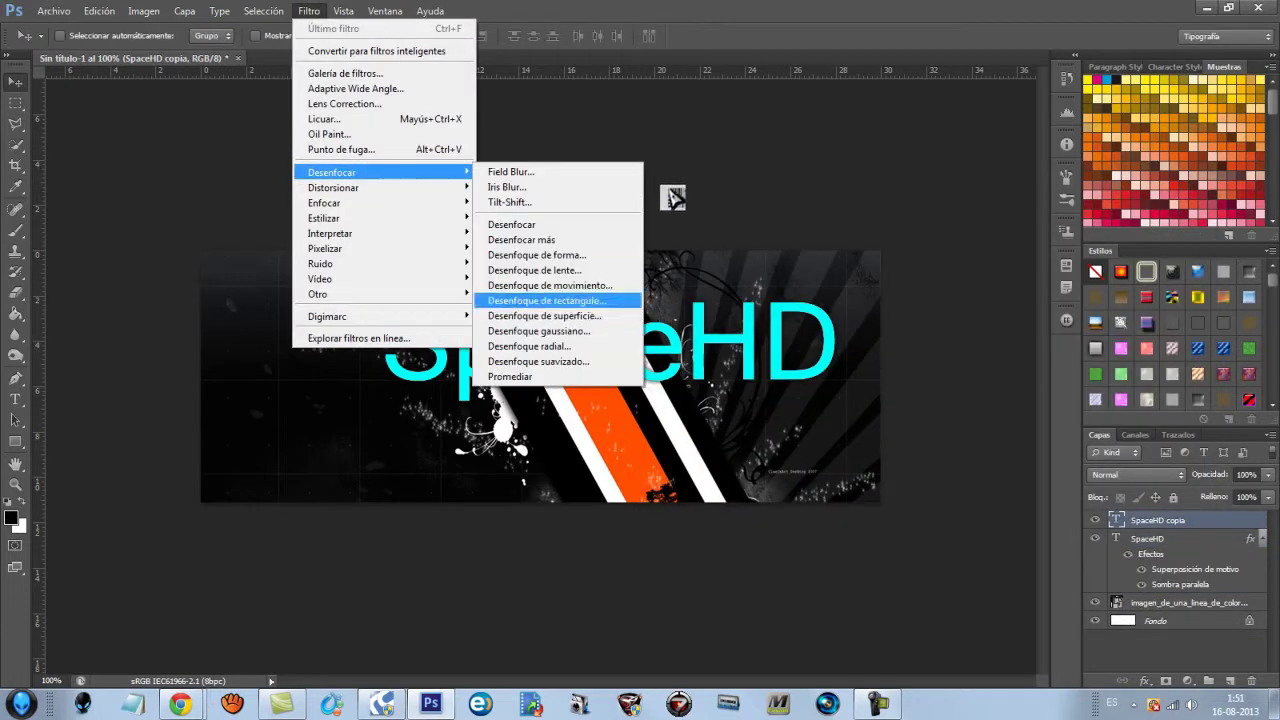
left_click(540, 330)
key("Return")
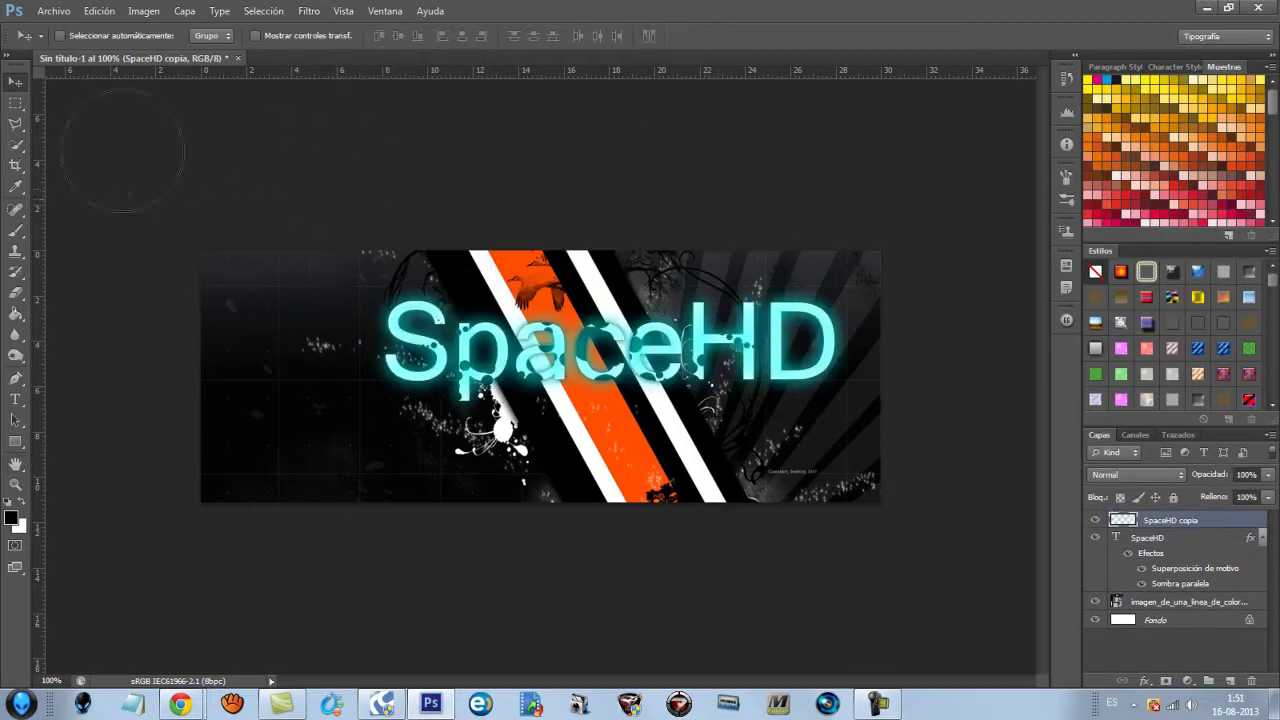
- Duplicate the blurred SpaceHD layer four times and move the original text layer above all the copies
key("ctrl+j")
key("alt+bracketleft")
key("alt+bracketleft")
key("ctrl+shift+bracketright")
key("alt+bracketleft")
key("ctrl+j")
key("ctrl+j")
key("ctrl+j")
- Add the text "Comunidad N.H" at 24.04 pt near the lower edge of the banner
key("t")
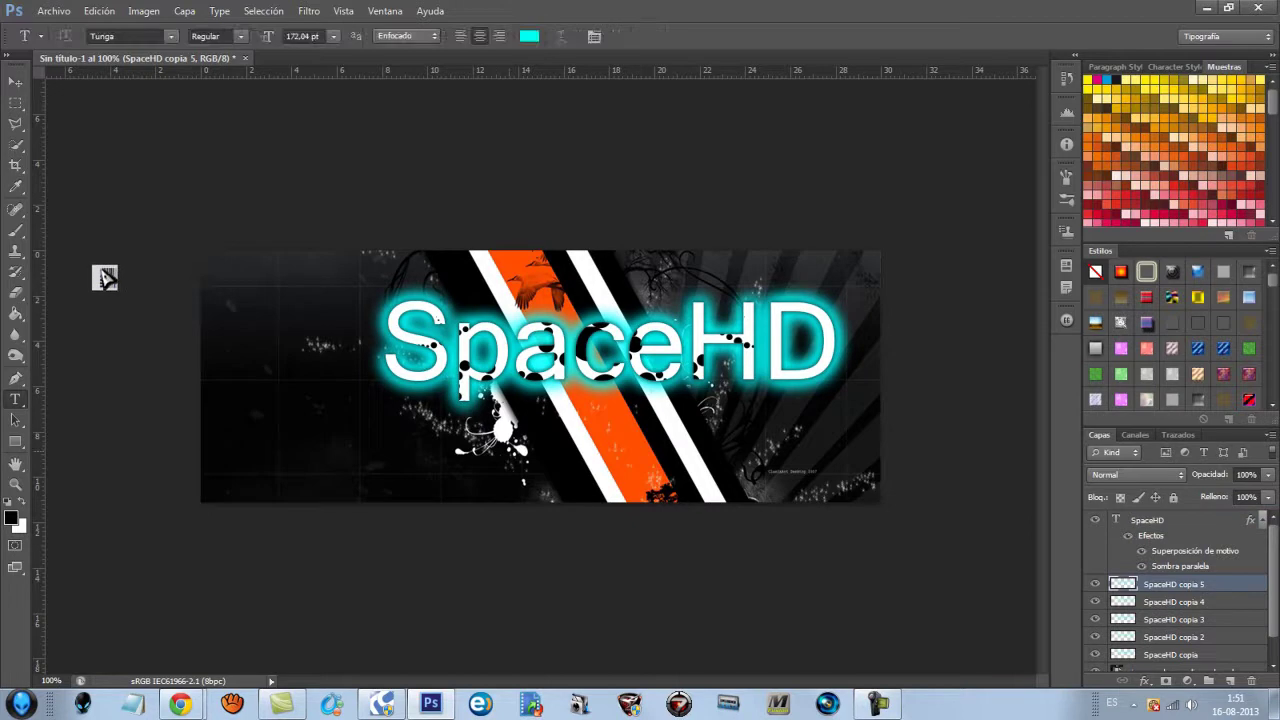
left_click(518, 580)
left_click_drag(268, 36, 180, 36)
type("Comunidad n")
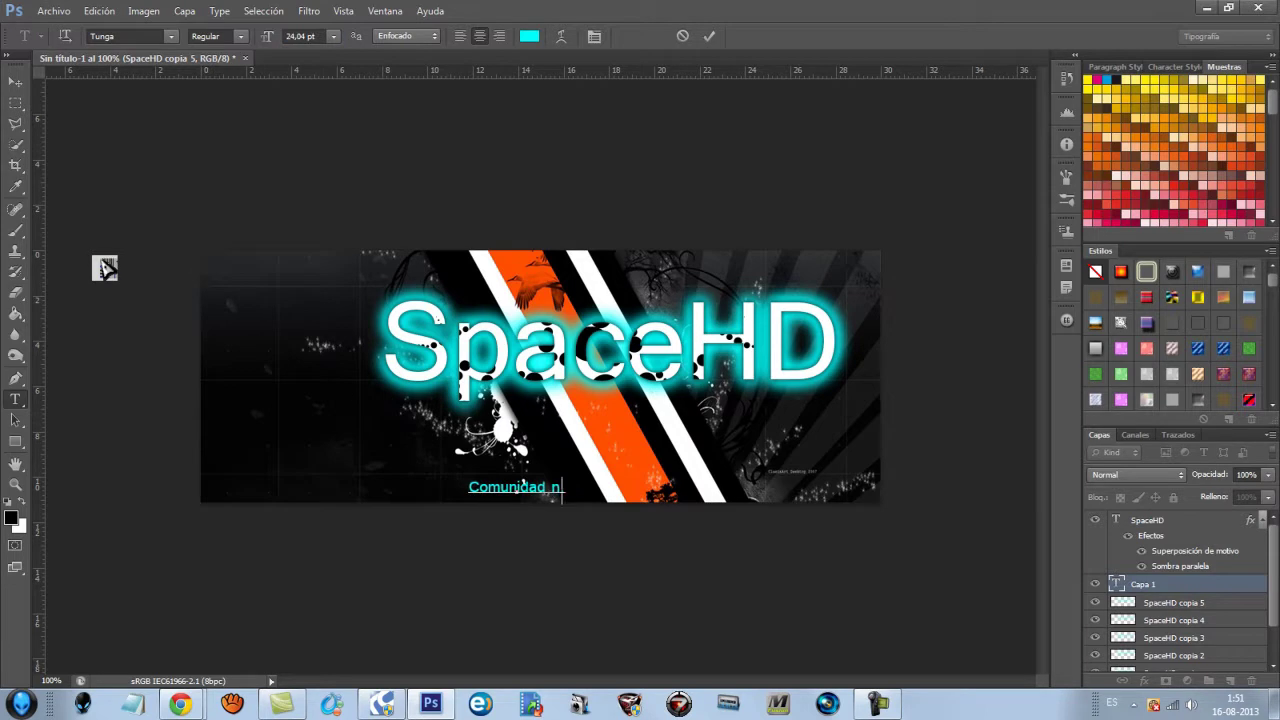
key("BackSpace")
type("N.H")
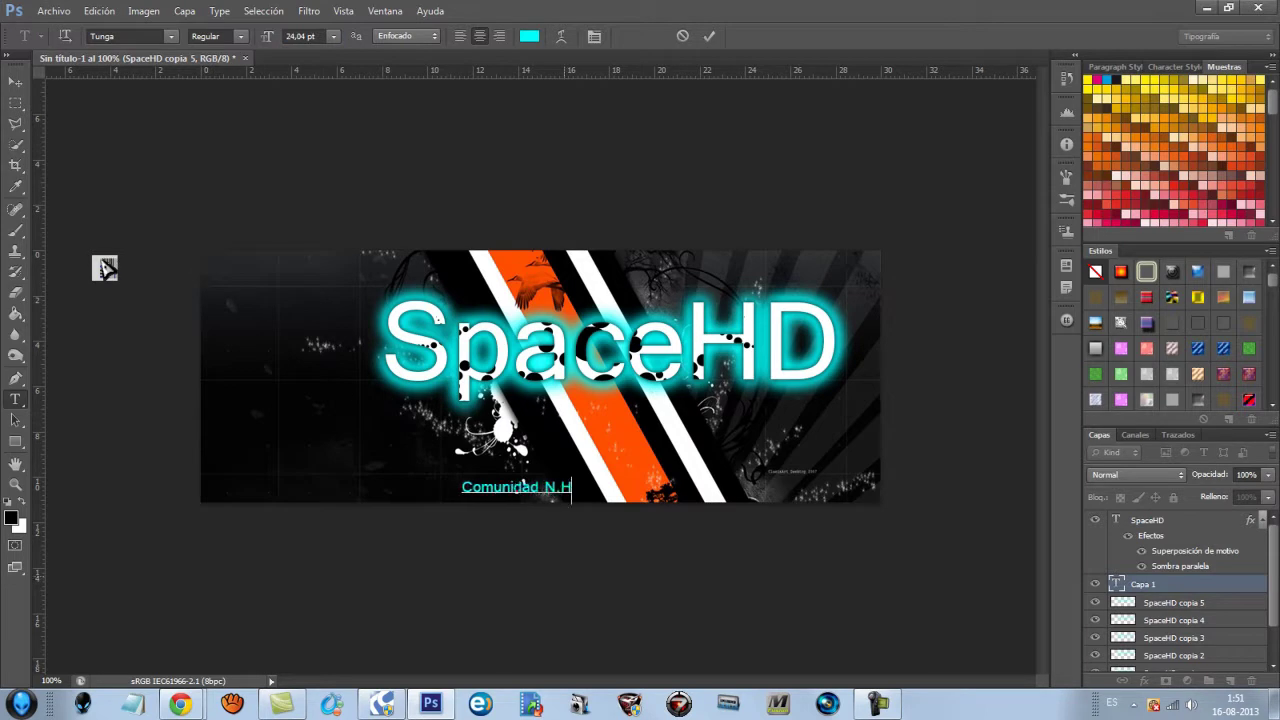
- Enlarge the Comunidad N.H text to 46.04 pt and position it directly beneath SpaceHD
mouse_move(548, 522)
left_mouse_down()
mouse_move(570, 426)
mouse_move(574, 439)
left_mouse_up()
key("ctrl+a")
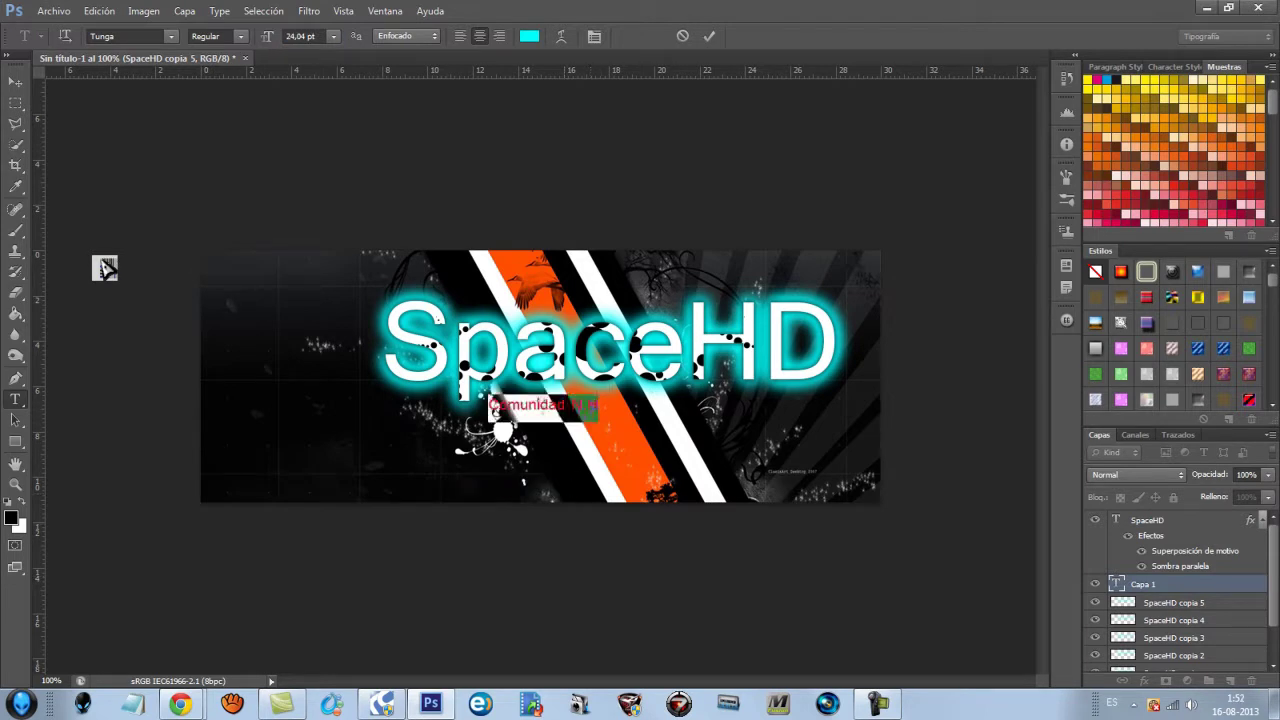
key("ctrl+shift+period")
key("ctrl+shift+period")
key("ctrl+shift+period")
key("ctrl+shift+period")
key("ctrl+shift+period")
key("ctrl+shift+period")
key("ctrl+shift+period")
key("ctrl+shift+period")
key("ctrl+shift+period")
key("ctrl+shift+period")
key("ctrl+shift+period")
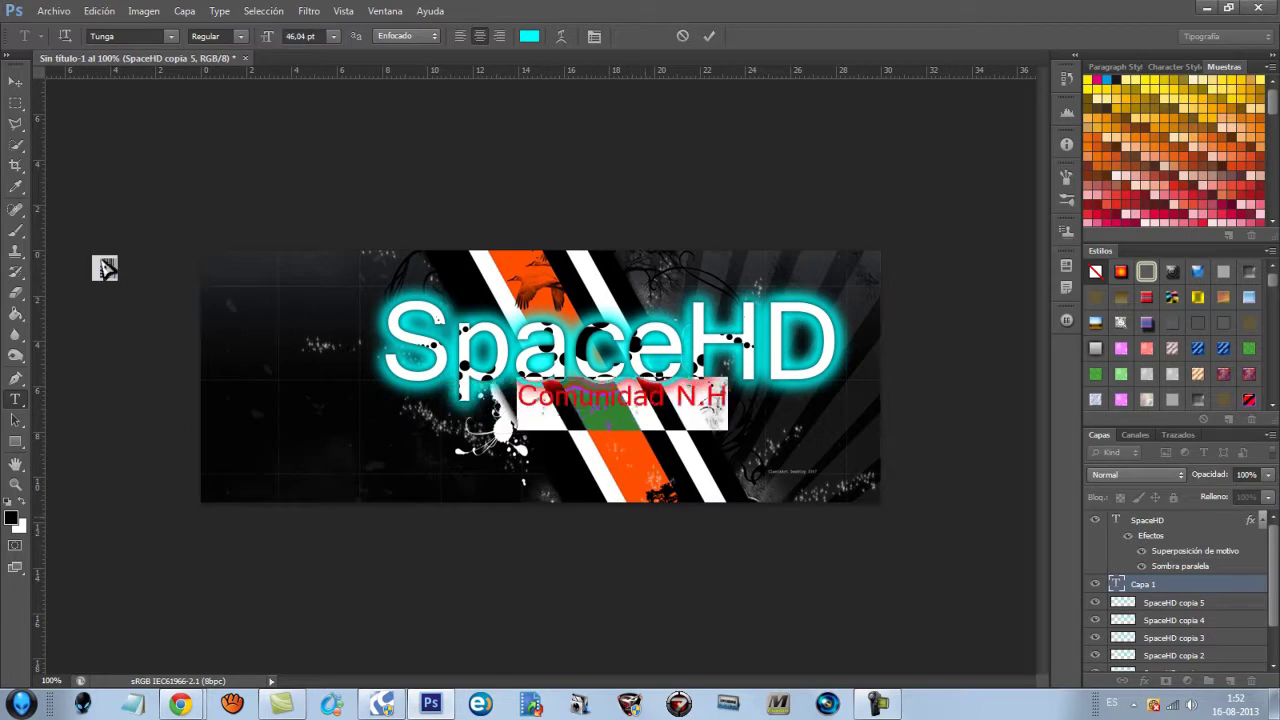
left_click_drag(631, 520, 607, 521)
left_click(15, 82)
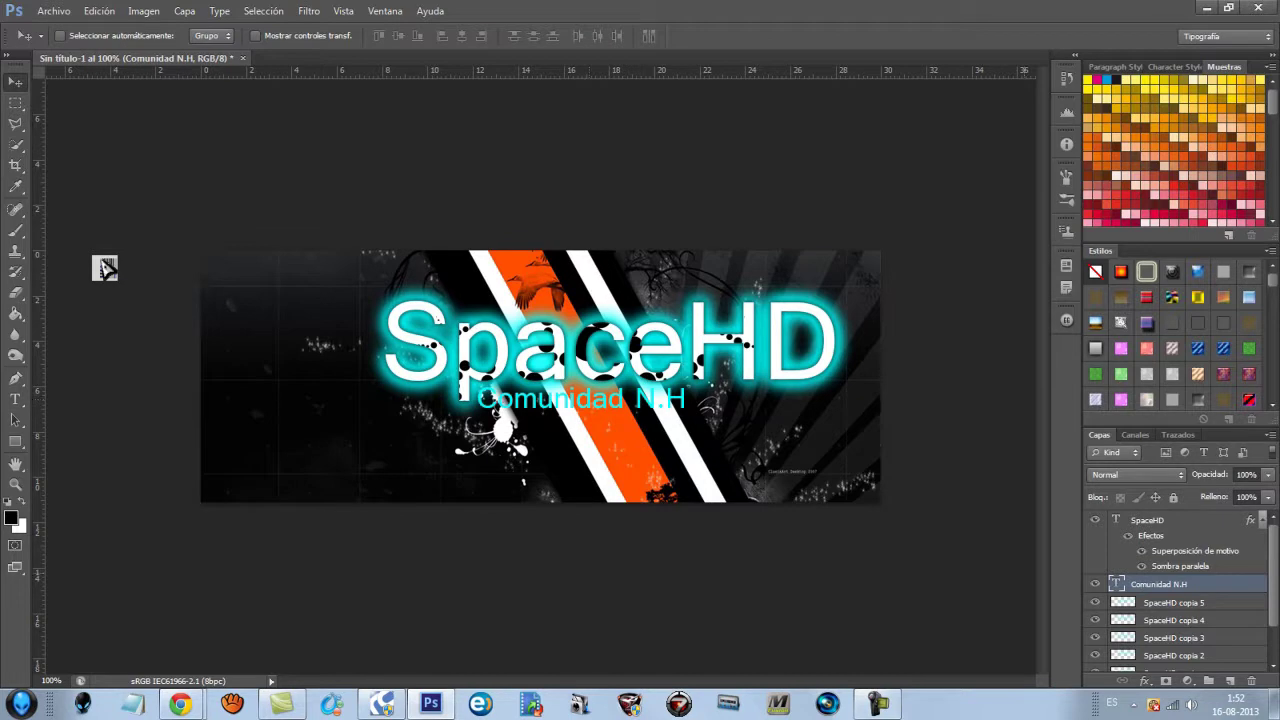
- Create five blurred copies of the Comunidad N.H layer and move the original text layer above them
key("ctrl+j")
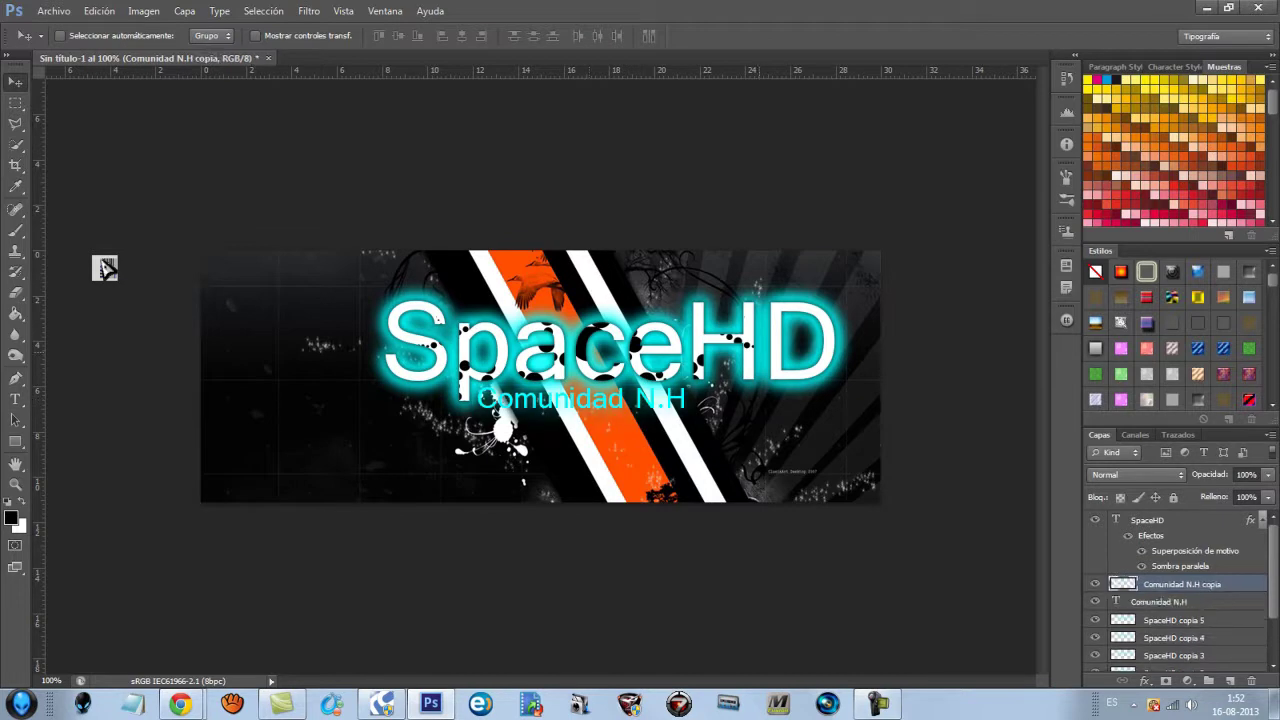
key("ctrl+j")
key("ctrl+j")
key("ctrl+j")
key("ctrl+j")
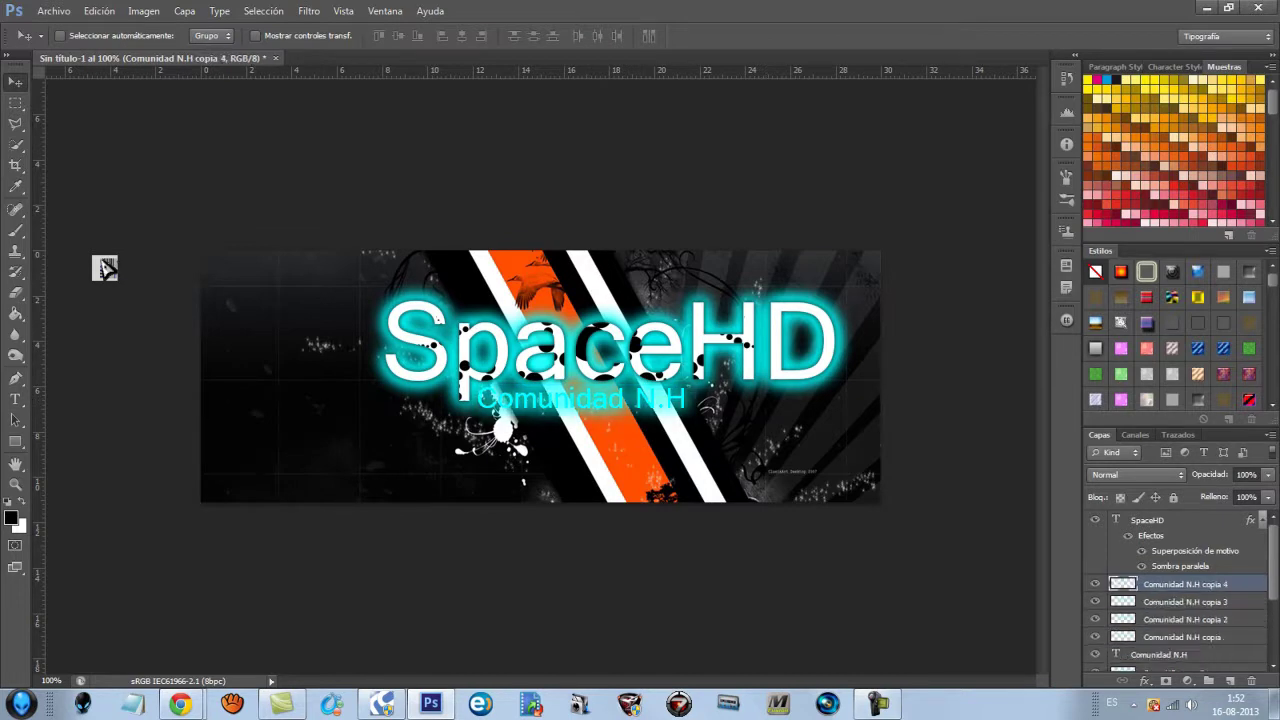
left_click_drag(1160, 608, 1160, 513)
scroll(1155, 583, "up", 2)
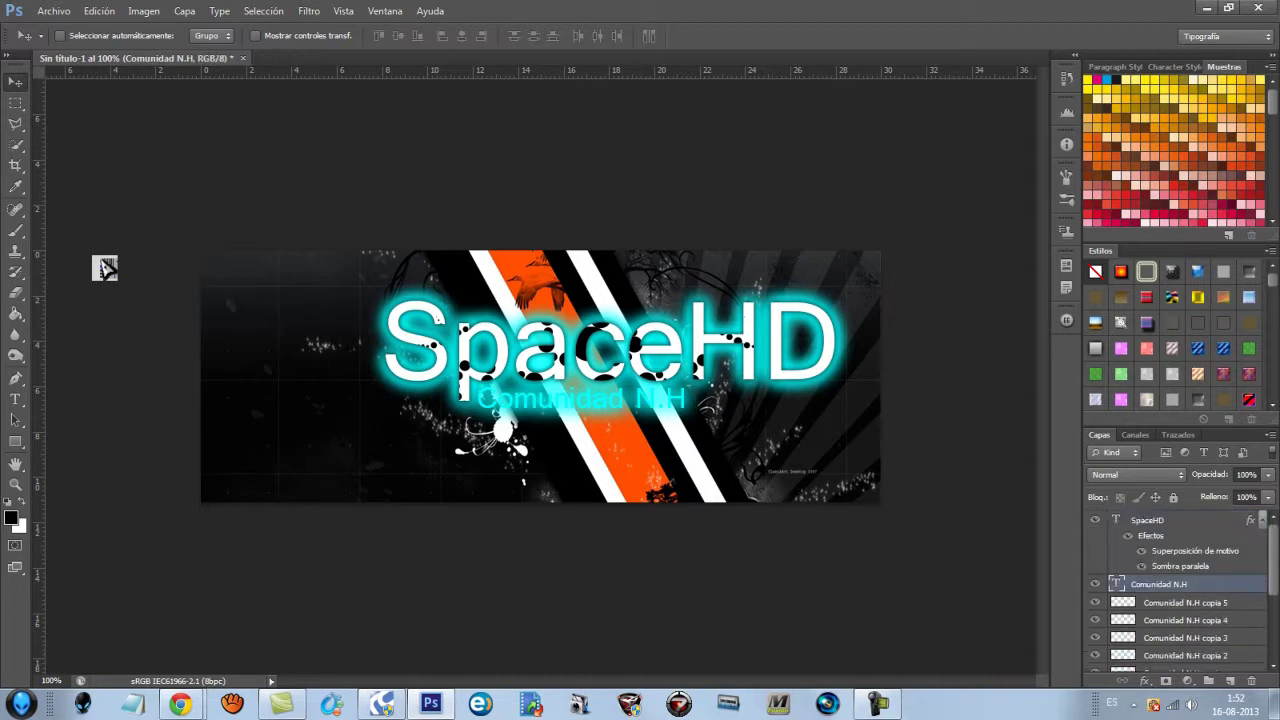
- Add a drop shadow to the original Comunidad N.H text with distance 0 px and spread about 13%
right_click(1153, 583)
left_click(1020, 102)
left_click(669, 501)
left_click(705, 501)
double_click(1005, 365)
type("0")
left_click_drag(904, 383, 914, 383)
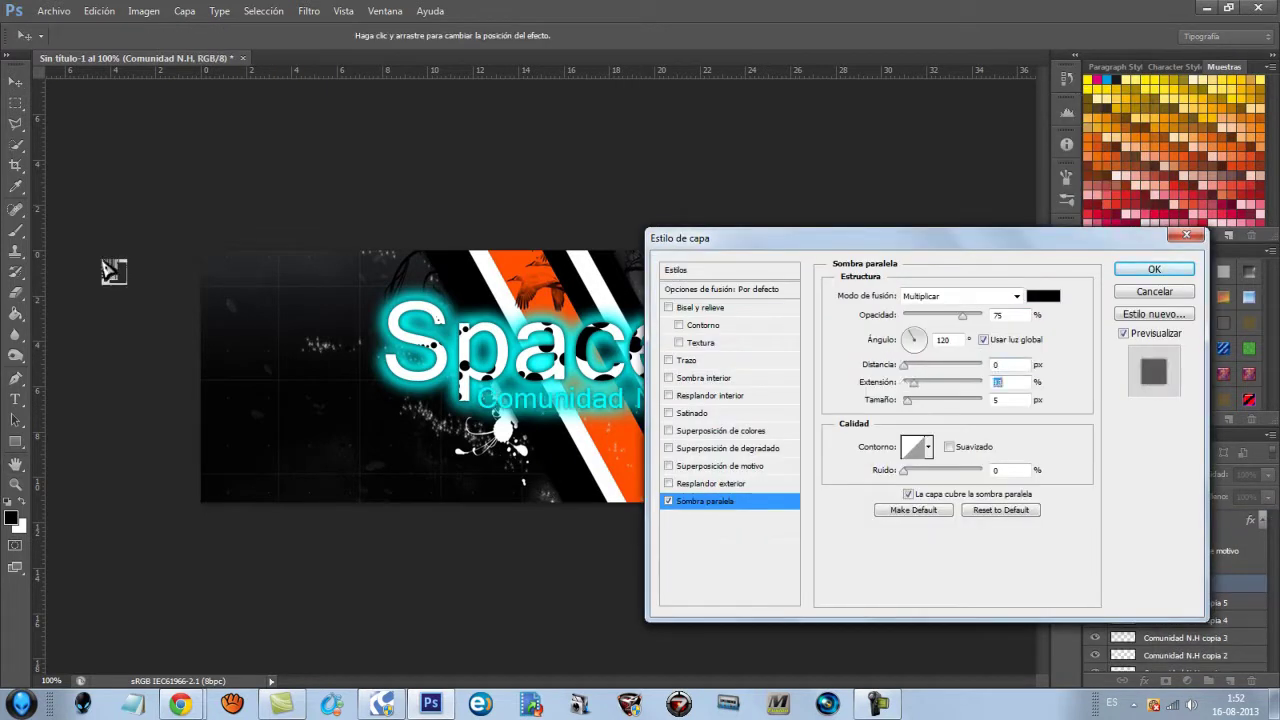
- Give the Comunidad N.H text a pattern overlay using the same black ornaments on white pattern
left_click(669, 466)
left_click(720, 466)
left_click(955, 351)
left_click(953, 477)
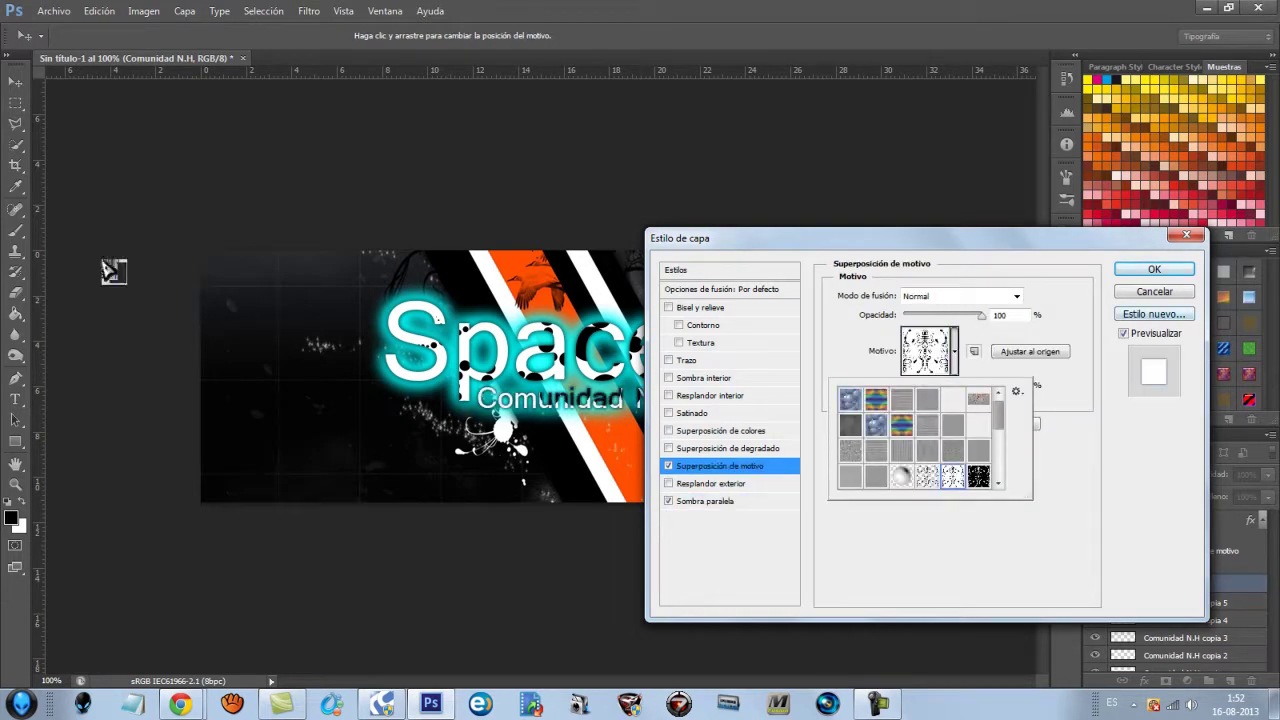
left_click(1154, 269)
key("g")
key("i")
key("o")
key("p")
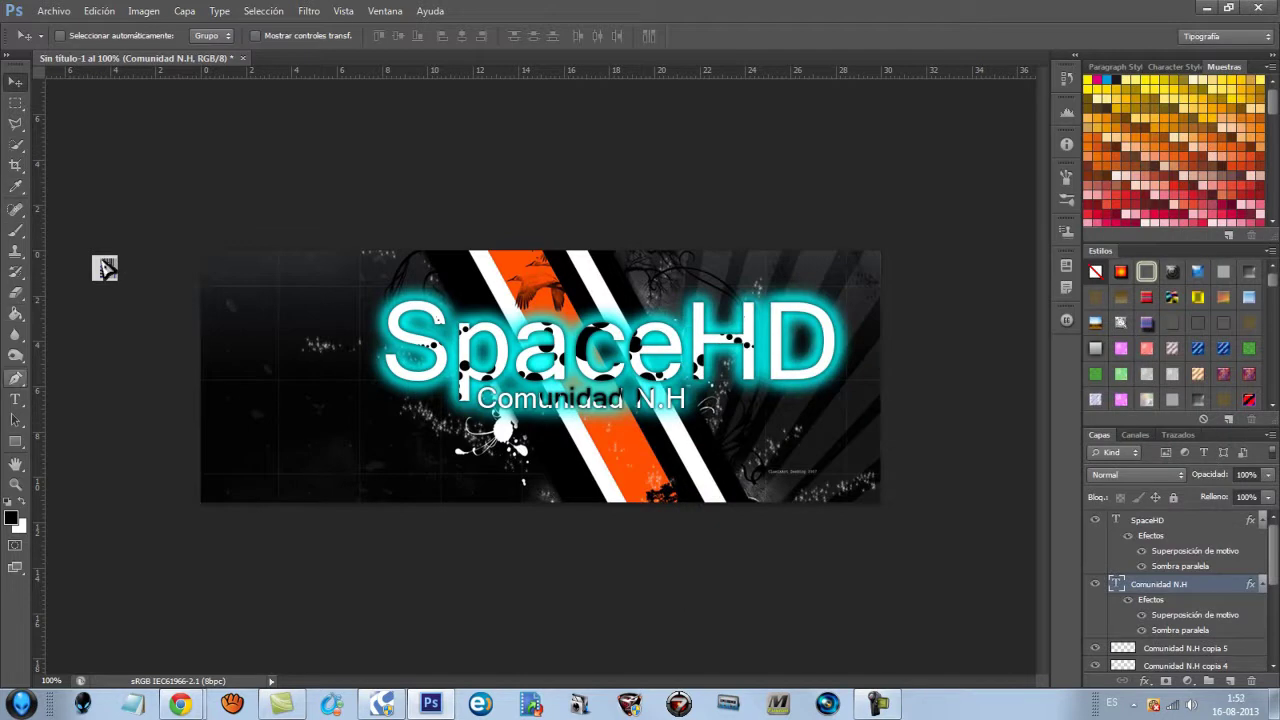
key("v")
- Add the text "AuxMoGraph" beneath Comunidad N.H and set its size to 40.04 pt
key("t")
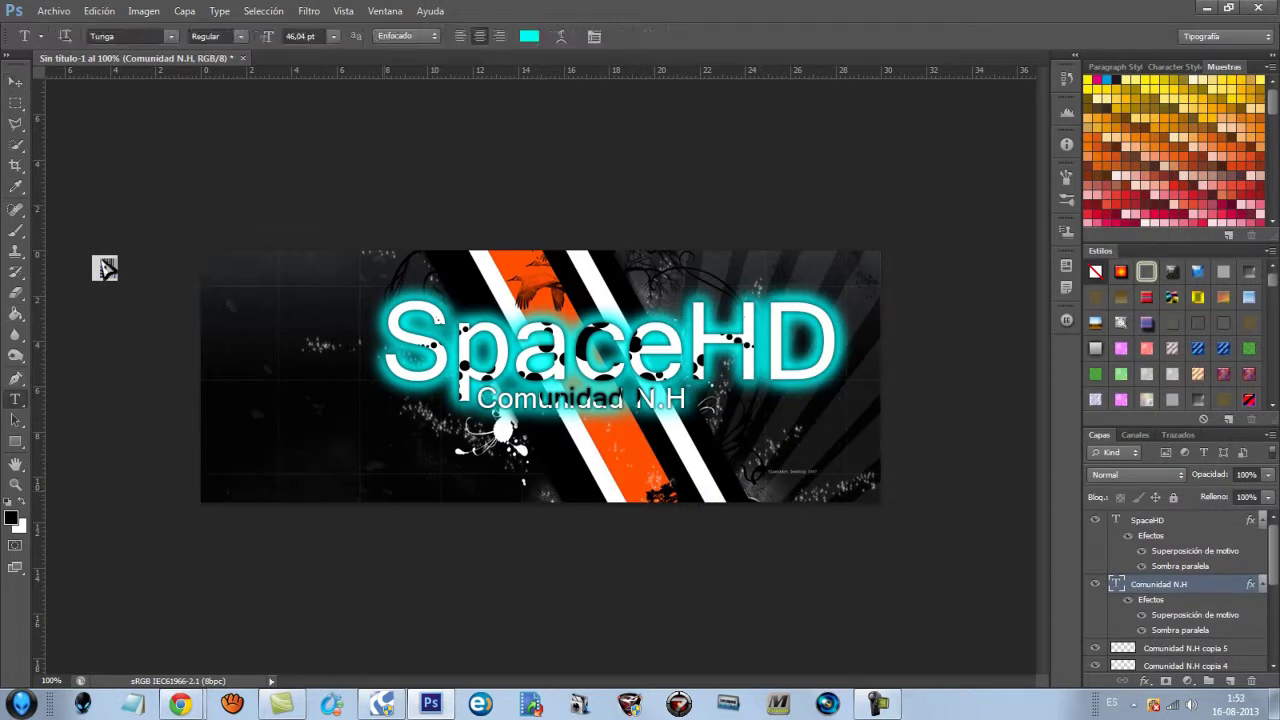
left_click(383, 489)
type("AuxMoGraph")
left_click_drag(383, 482, 548, 430)
key("ctrl+a")
key("ctrl+shift+comma")
key("ctrl+shift+comma")
key("ctrl+shift+comma")
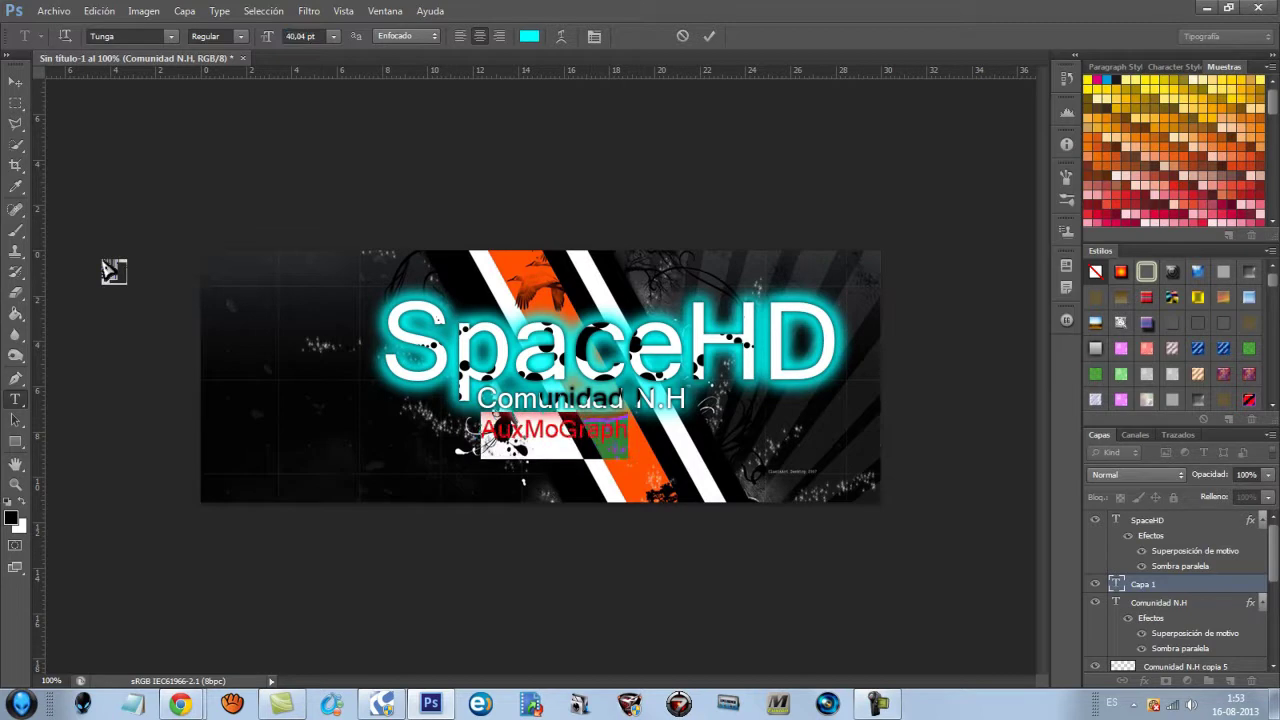
left_click(15, 82)
- Create six blurred copies of the AuxMoGraph layer and move the original text layer above them
key("ctrl+j")
key("ctrl+f")
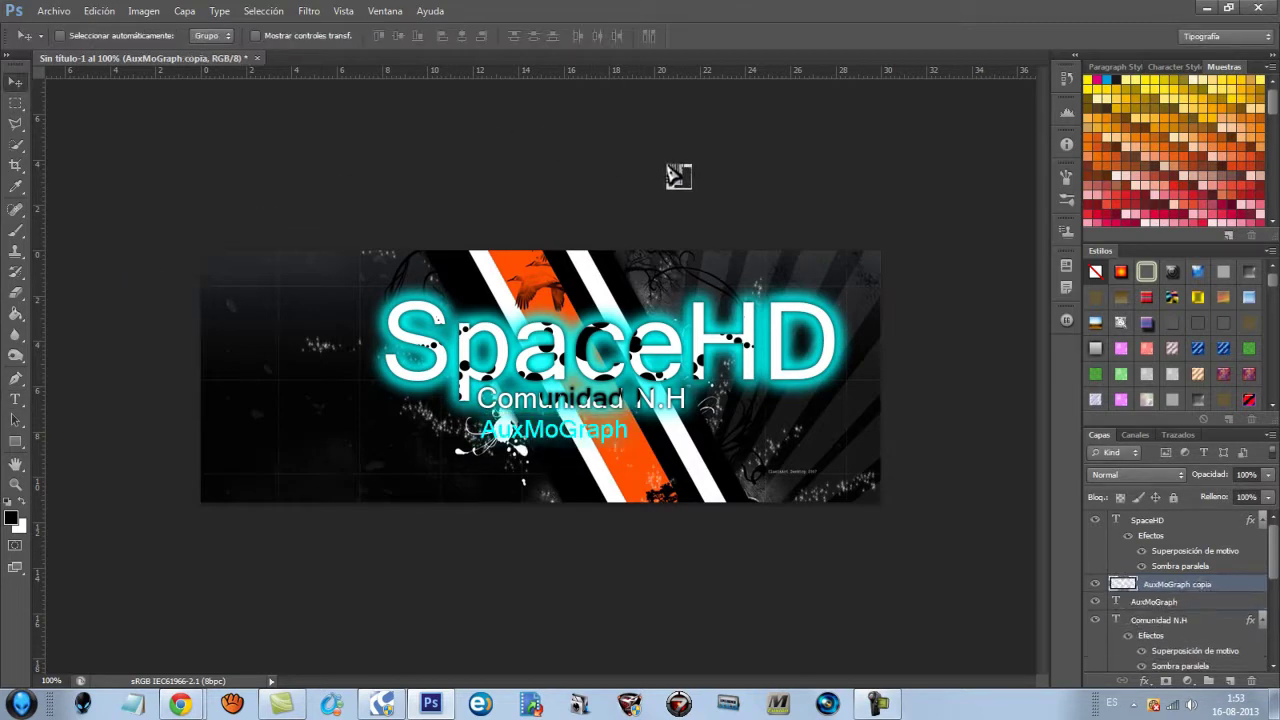
key("ctrl+j")
key("ctrl+j")
key("ctrl+j")
key("ctrl+j")
key("ctrl+j")
key("ctrl+j")
scroll(1178, 600, "down", 5)
scroll(1178, 600, "up", 2)
left_click_drag(1156, 626, 1156, 513)
- Add a drop shadow to the original AuxMoGraph text with distance 0 px and spread 10%
right_click(1178, 520)
left_click(1050, 103)
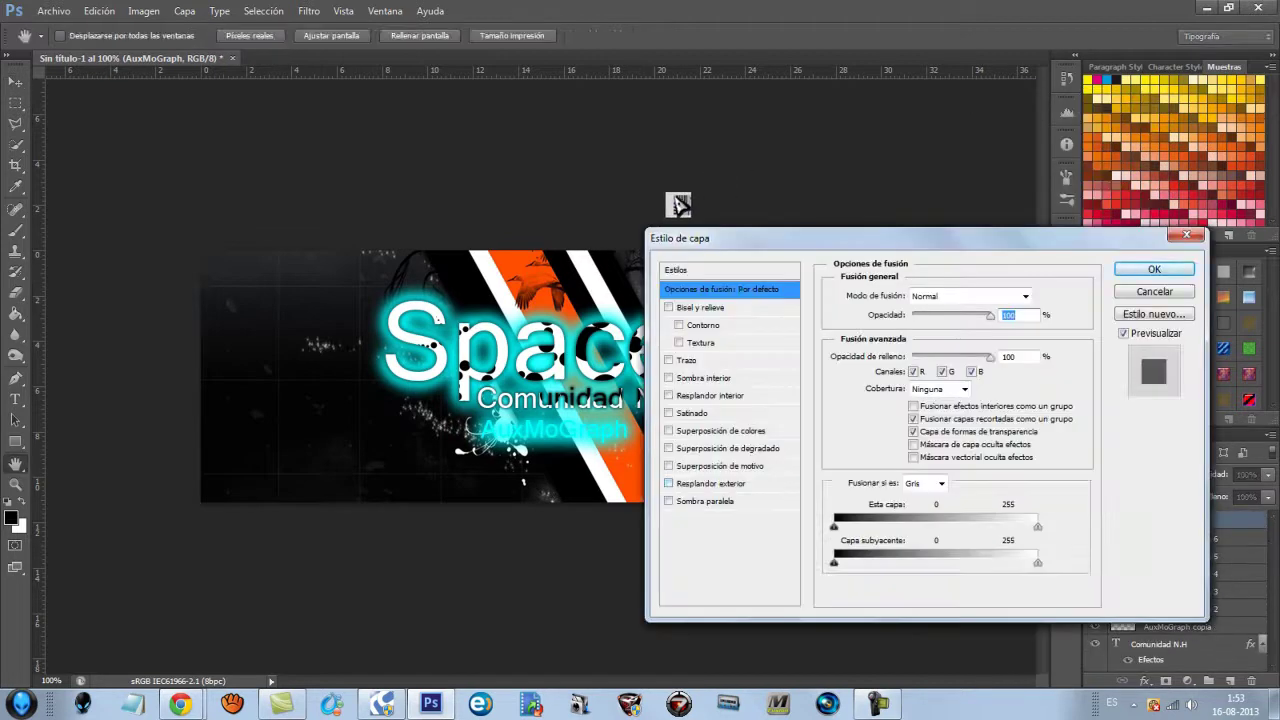
left_click(706, 501)
type("0")
key("Tab")
key("shift+Up")
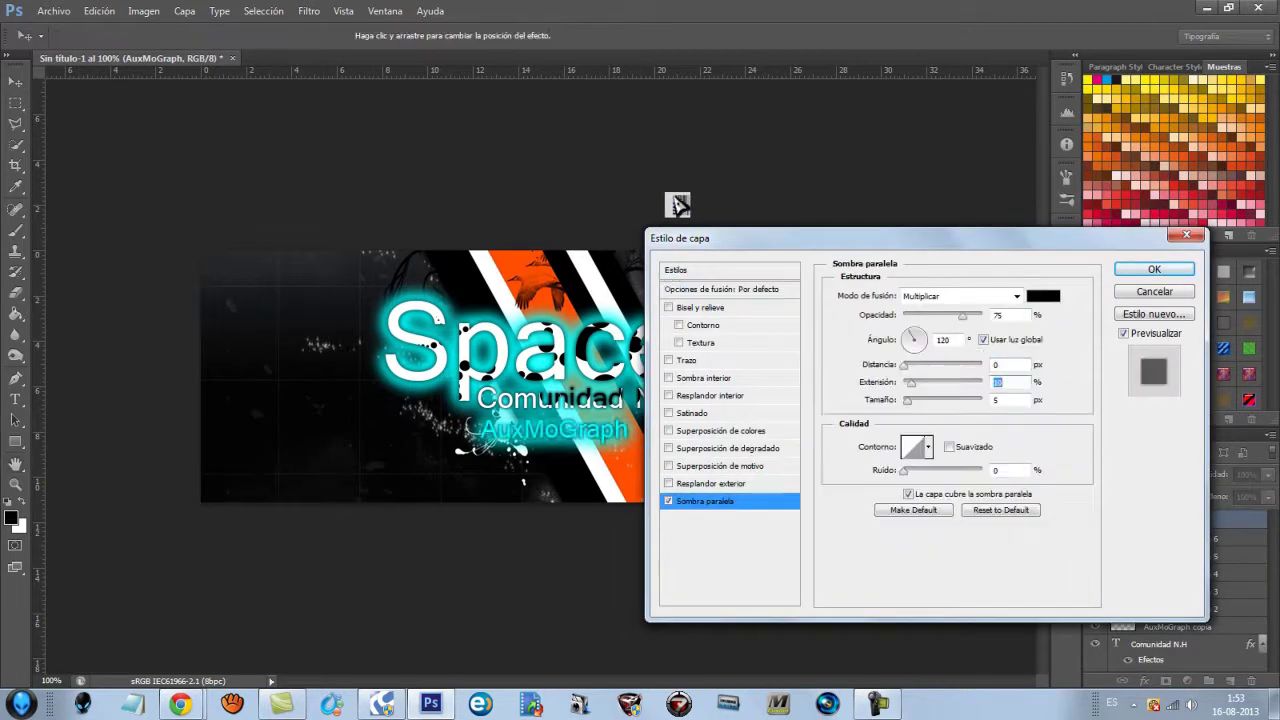
- Give the AuxMoGraph text a pattern overlay using the black ornaments on white pattern
left_click(720, 466)
left_click(955, 350)
left_click(951, 477)
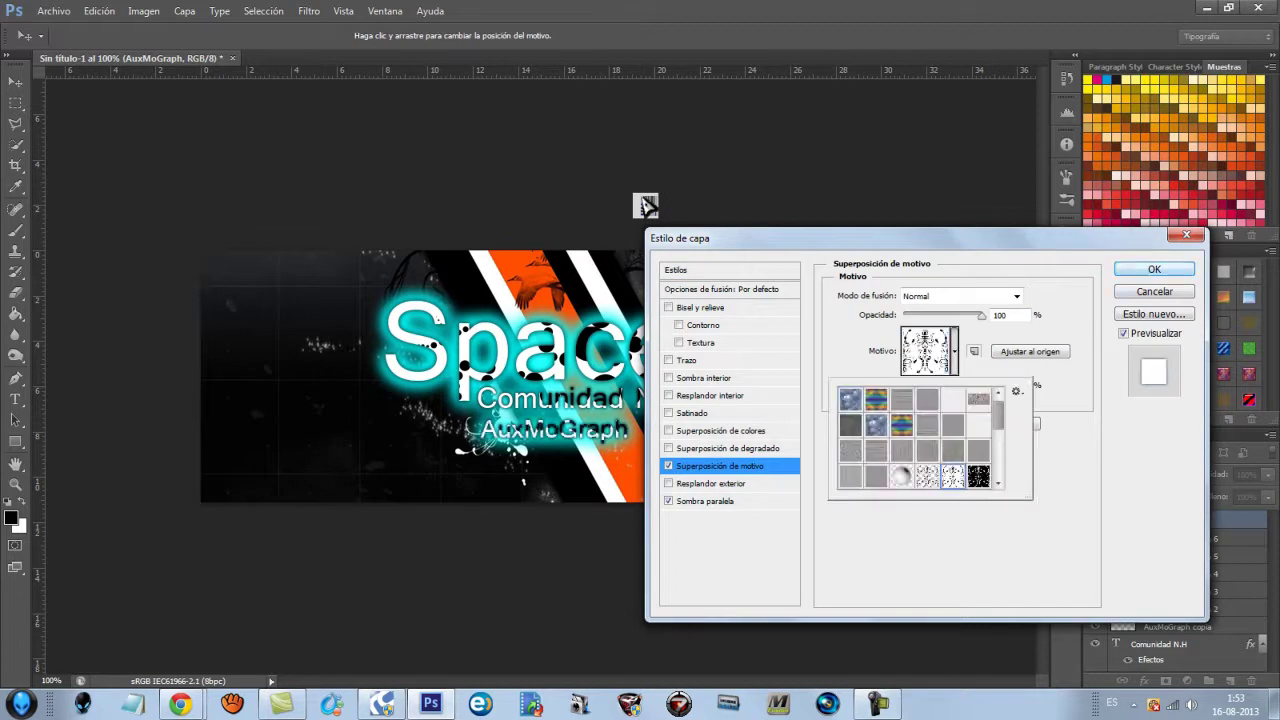
left_click(1154, 269)
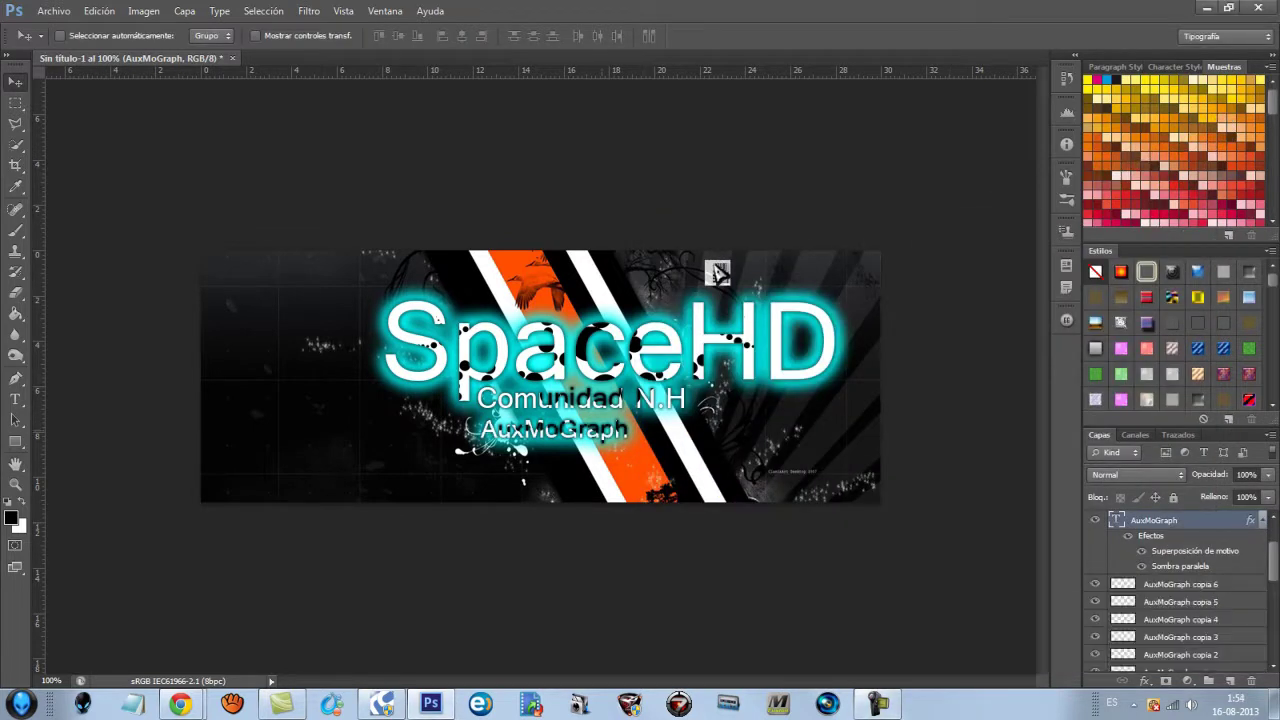
- Add the text "raet" in cyan on a new line beneath AuxMoGraph, aligned with its start
key("t")
left_click(455, 505)
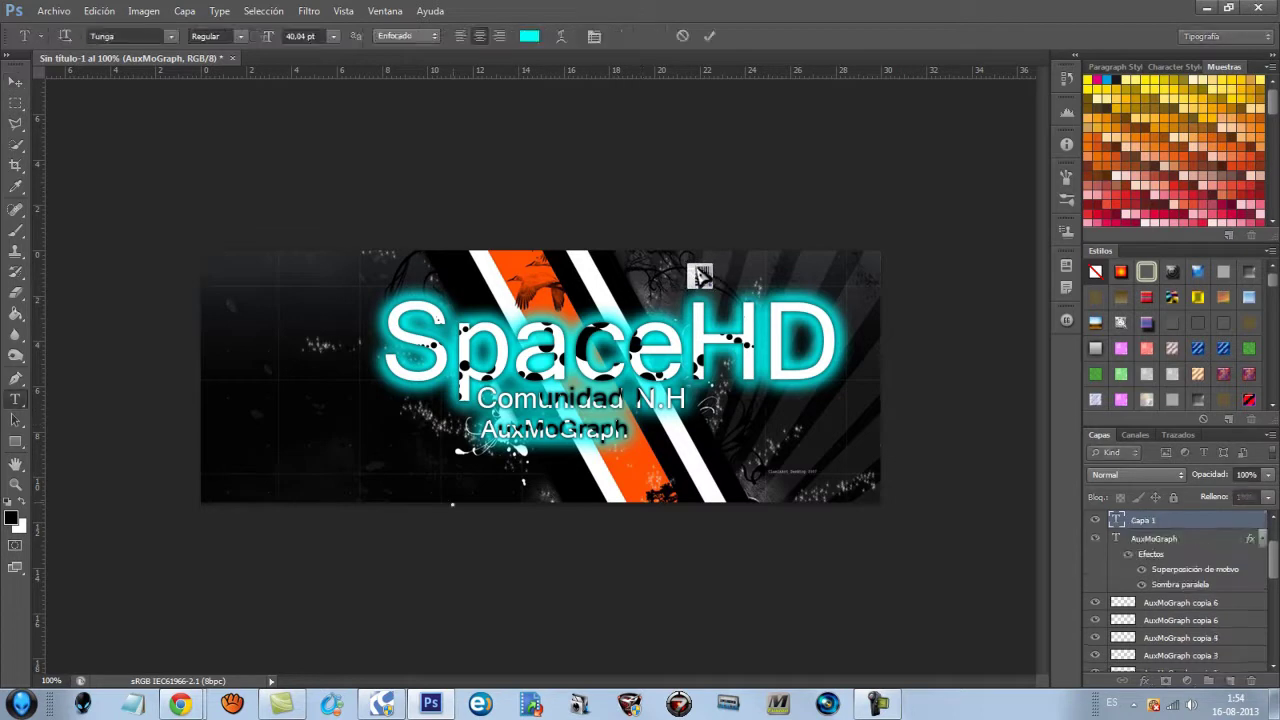
type("rael")
left_click_drag(455, 505, 511, 455)
left_click(15, 82)
- Create three blurred copies of the raet layer and move the original text layer above them
key("ctrl+j")
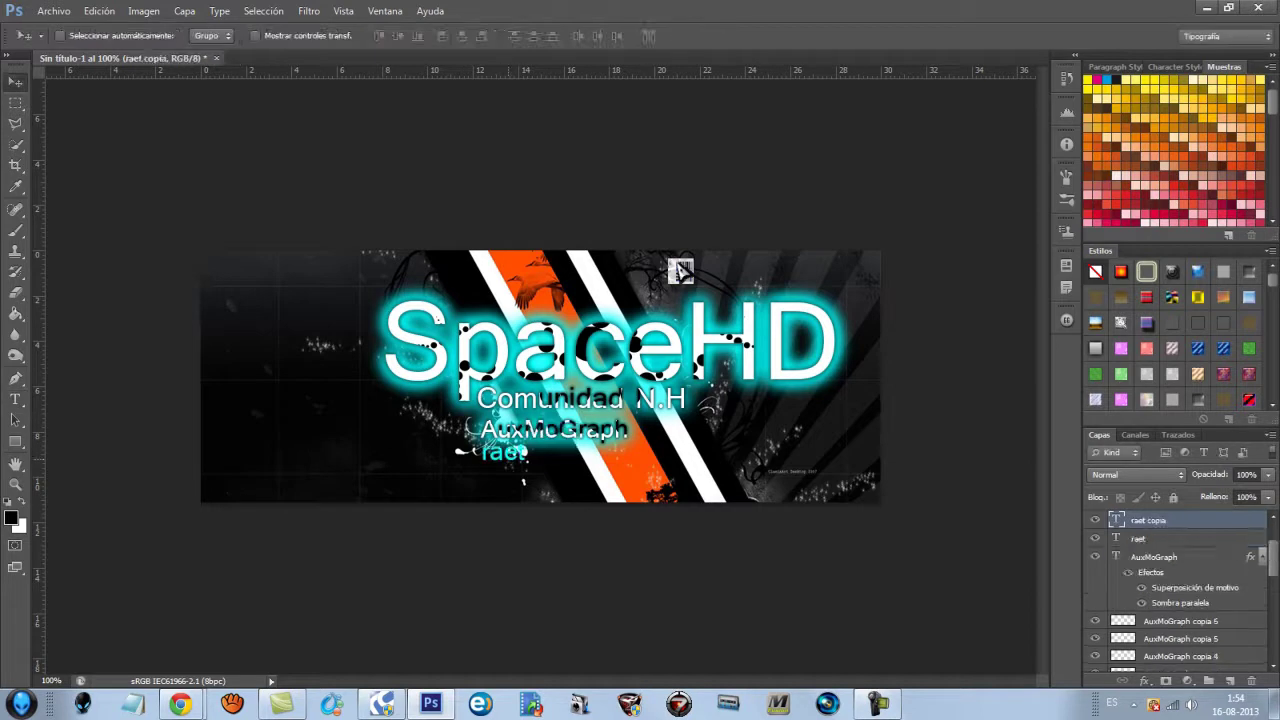
key("ctrl+j")
key("ctrl+j")
key("ctrl+j")
key("Delete")
key("Delete")
key("Delete")
key("Delete")
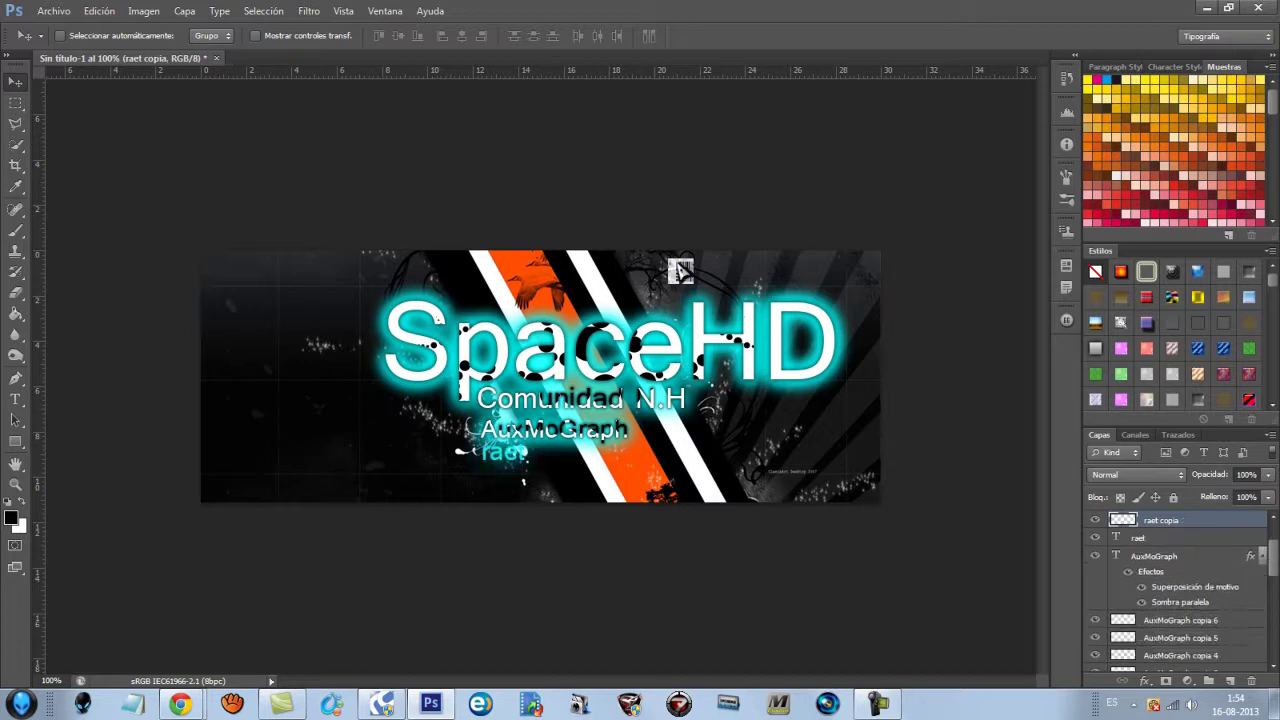
key("ctrl+j")
key("ctrl+j")
key("ctrl+j")
left_click_drag(1138, 522, 1138, 513)
- Add a drop shadow with distance 0 px and size 5 px to the original raet text
right_click(1181, 520)
left_click(1052, 102)
left_click(705, 501)
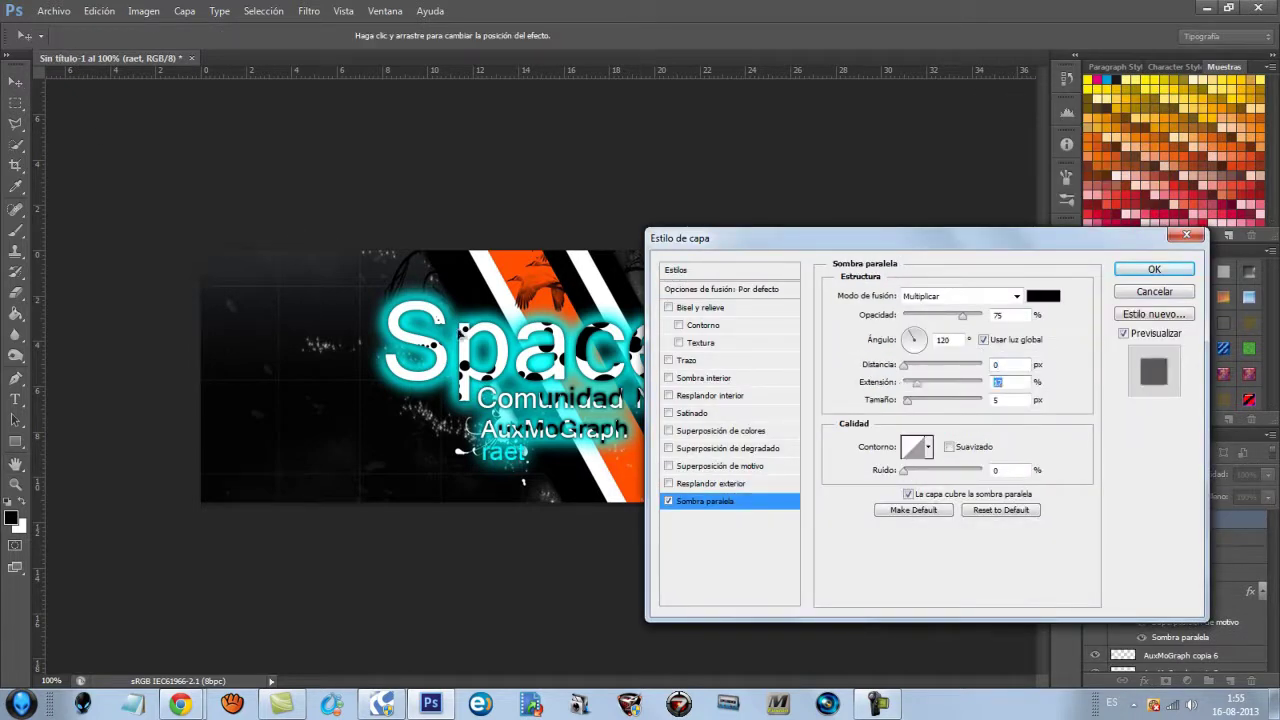
- Give the raet text a pattern overlay using the black ornaments on white pattern
left_click(720, 466)
left_click(954, 351)
left_click(954, 351)
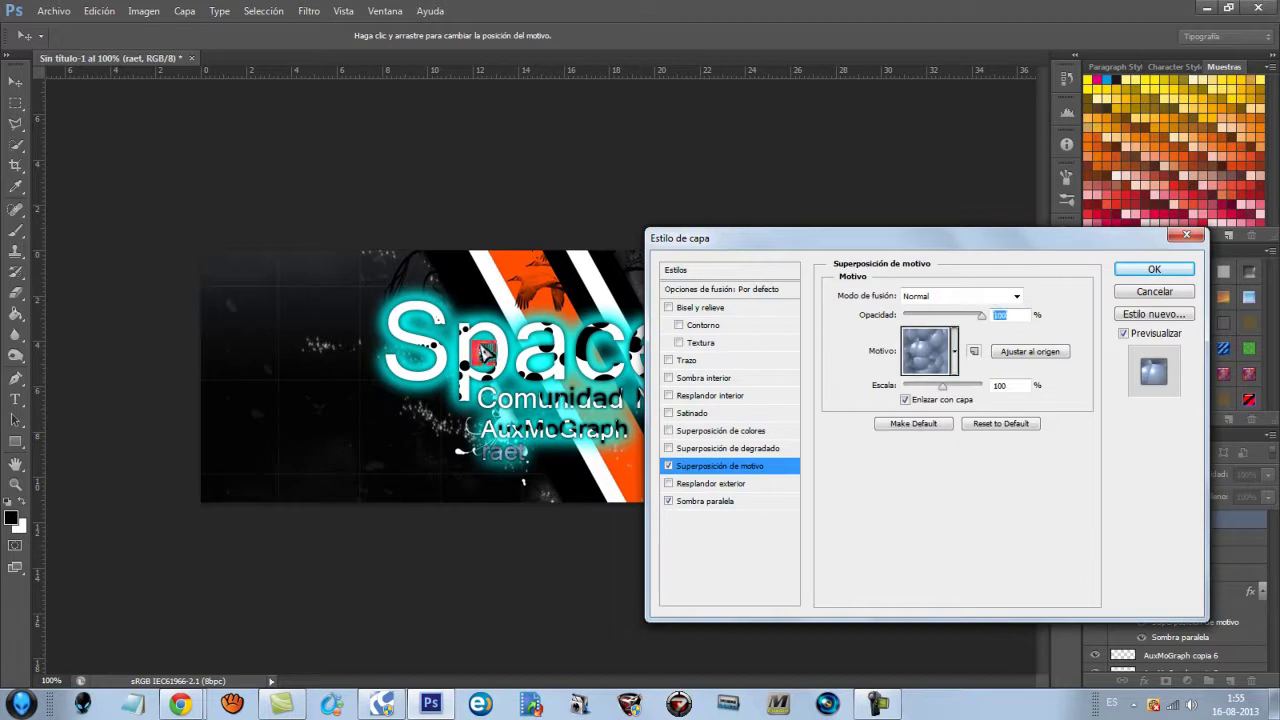
left_click(954, 351)
left_click(953, 477)
key("Return")
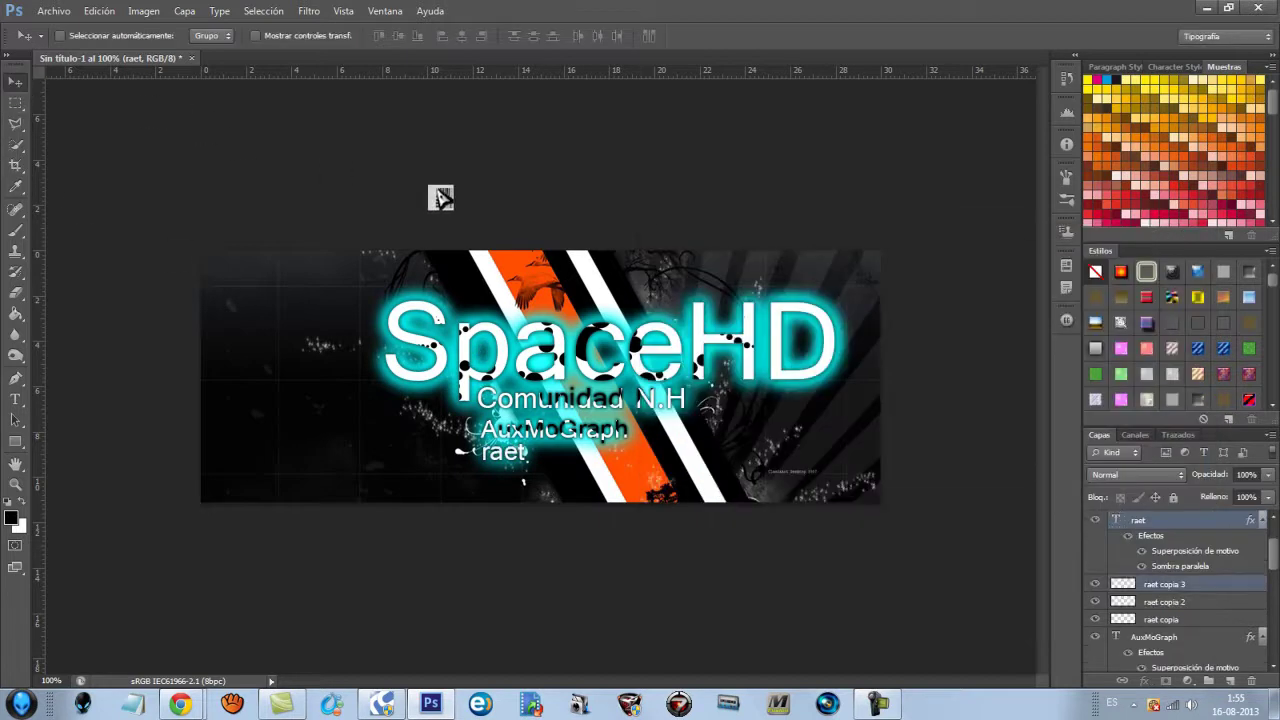
- Shift the raet and AuxMoGraph texts, each together with its blurred copies, to the right so they are centred beneath Comunidad N.H
left_click_drag(536, 420, 611, 420)
key("alt+[")
key("alt+shift+[")
key("alt+shift+[")
key("alt+shift+[")
left_click_drag(231, 418, 397, 418)
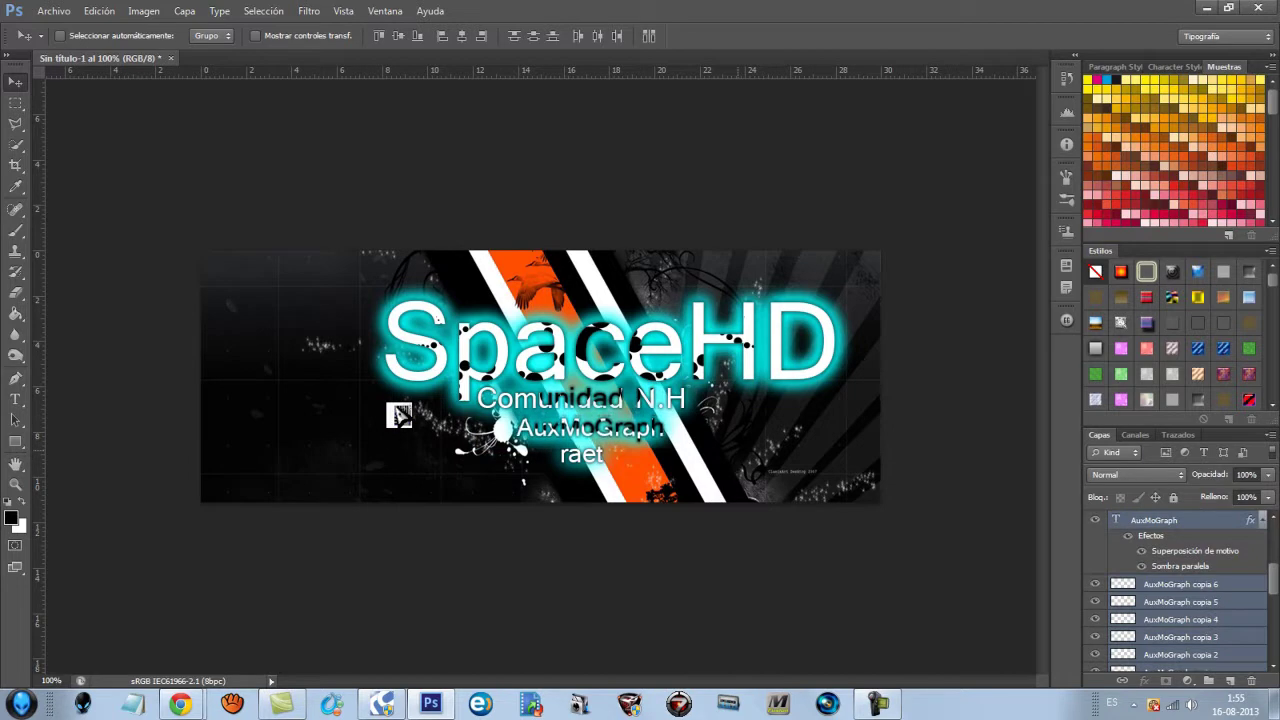
- Place the T4DNWwH render from the renders folder inside the desktop's Materiales folder into the banner
left_click(54, 11)
left_click(64, 248)
left_click(46, 125)
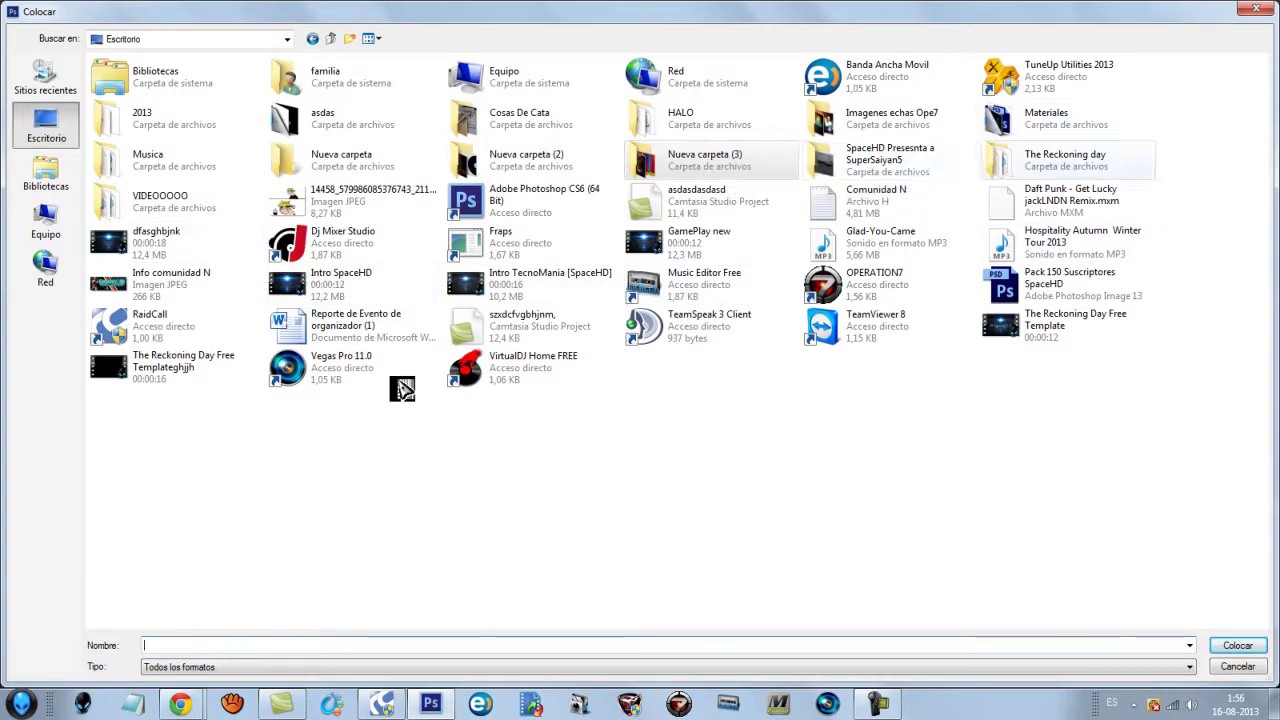
double_click(1050, 119)
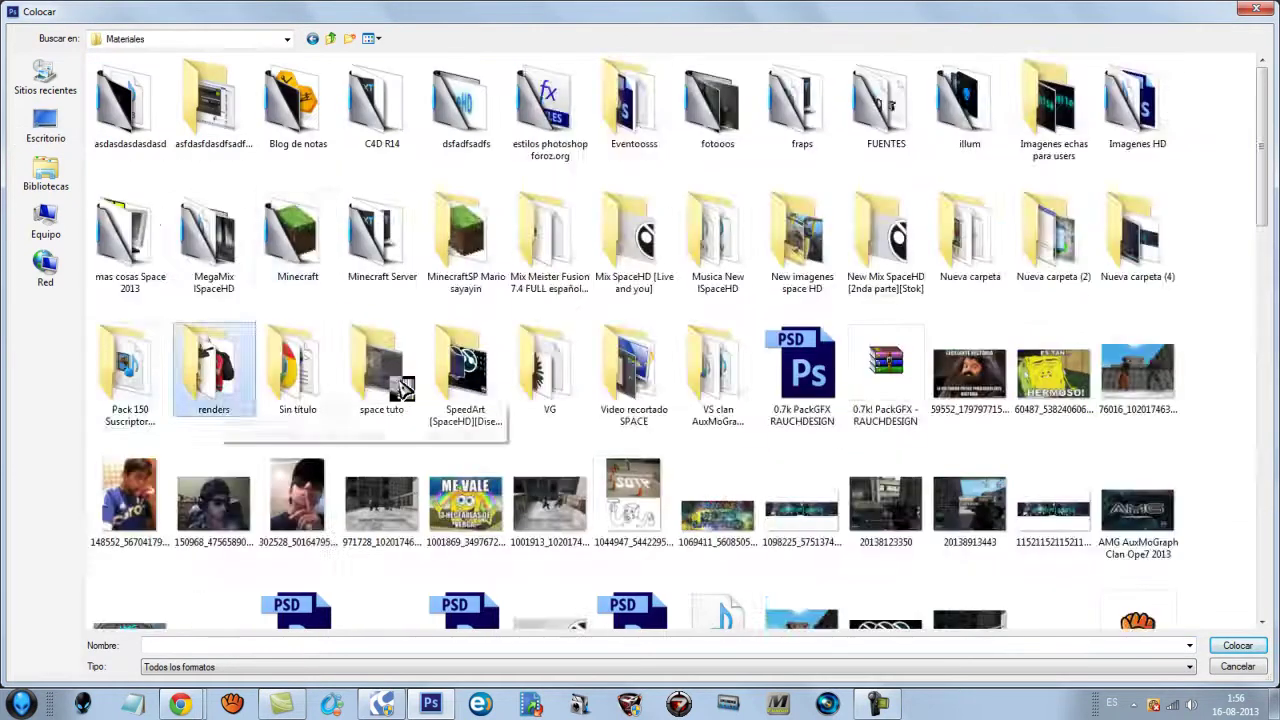
double_click(214, 373)
left_click(550, 364)
left_click(686, 523)
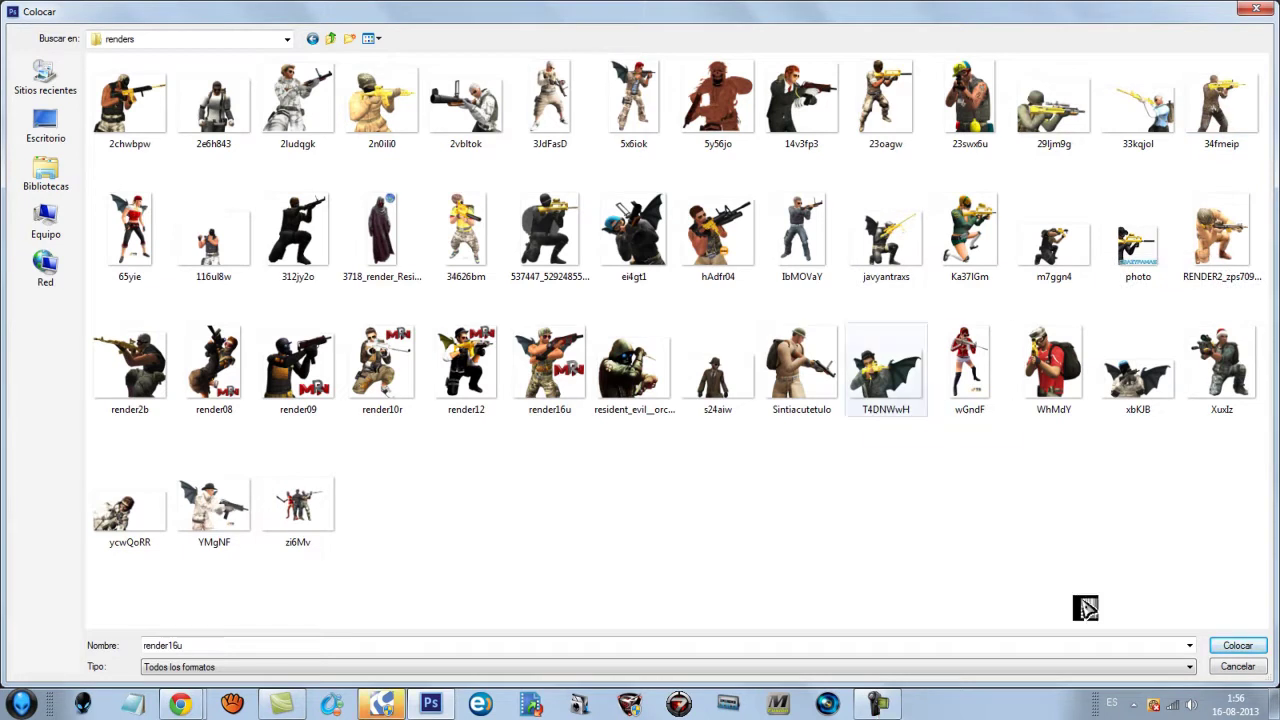
key("Return")
- Position the armed character render at the banner's left end and move its layer below the SpaceHD copies, directly above the background image
left_click_drag(562, 334, 348, 328)
left_click_drag(465, 297, 491, 302)
left_click(15, 82)
left_click(556, 271)
mouse_move(1163, 520)
left_mouse_down()
mouse_move(1163, 667)
mouse_move(1140, 636)
left_mouse_up()
scroll(1082, 597, "down", 10)
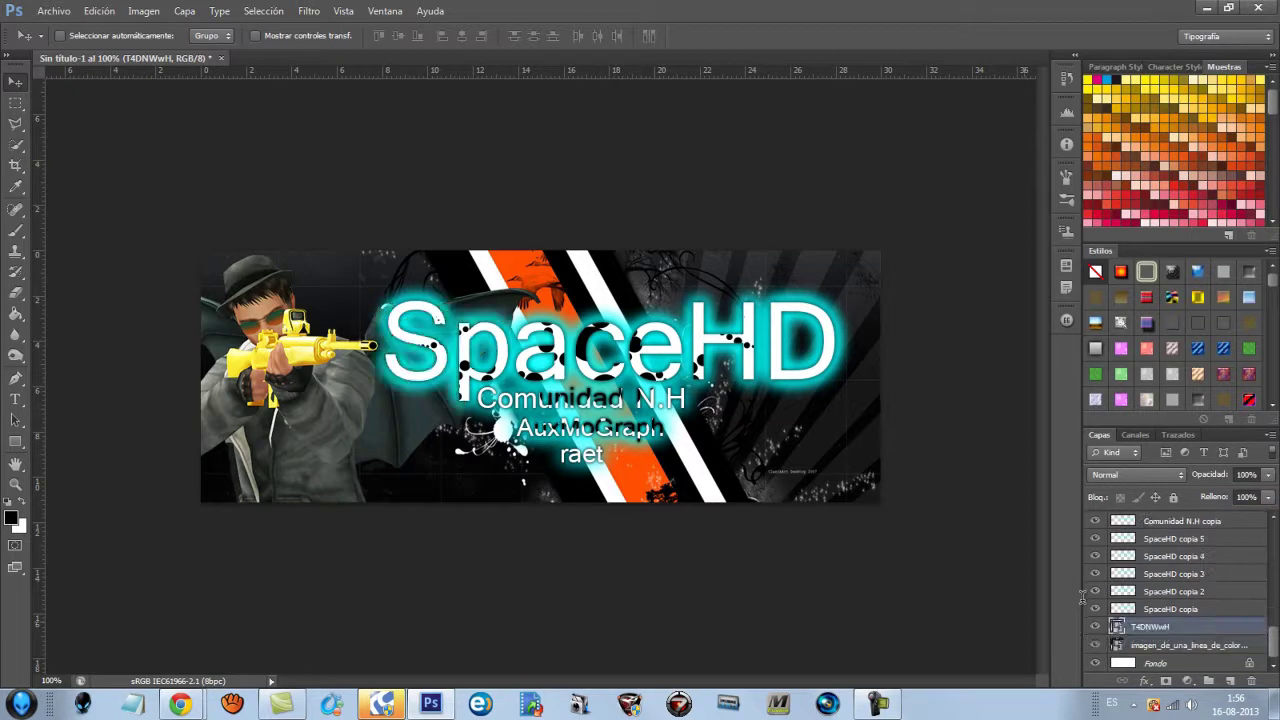
- Save the banner as a JPEG named SpaceHD in the desktop's Imagenes echas Ope7 folder with maximum quality 12
left_click(54, 11)
left_click(76, 203)
type("SpaceHD")
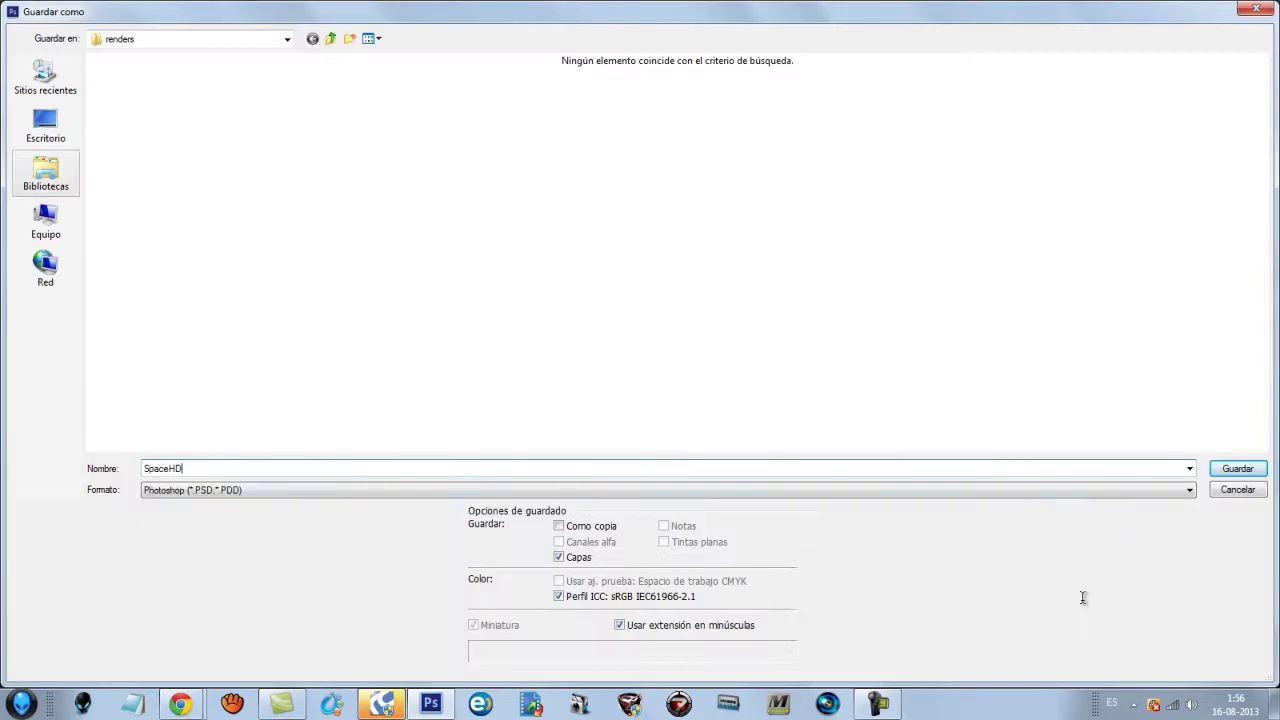
left_click(45, 126)
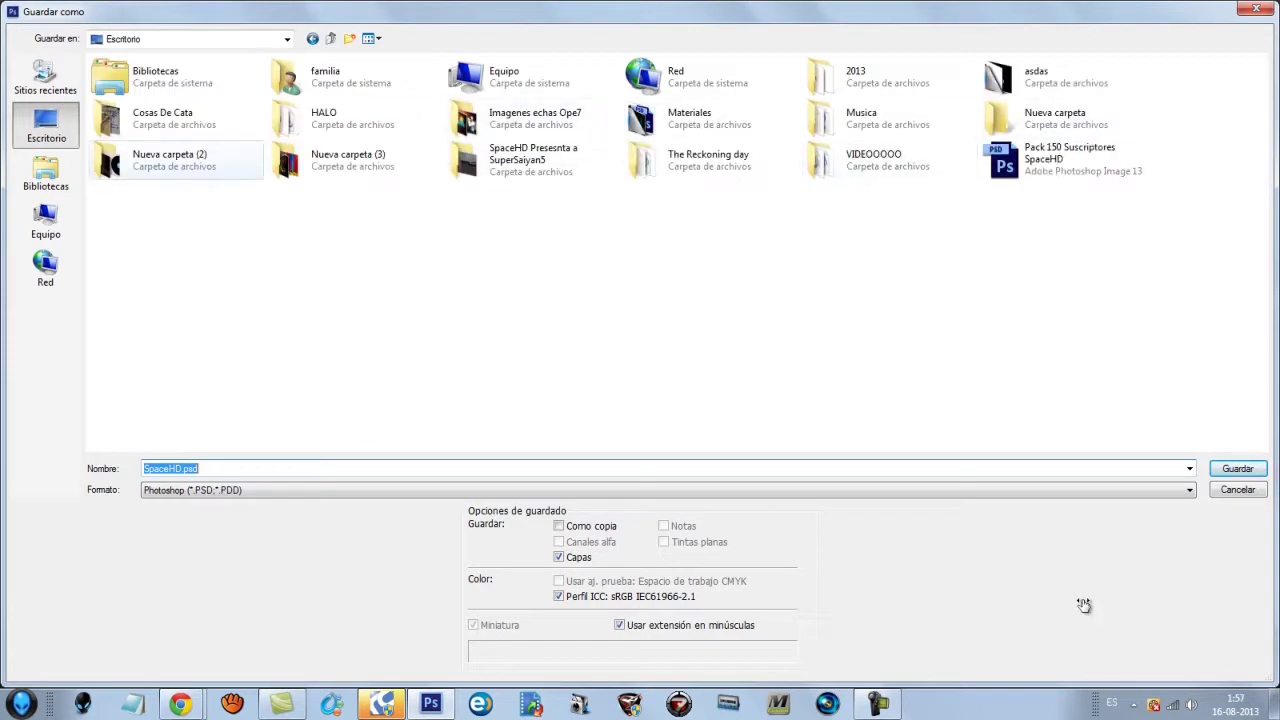
double_click(534, 118)
left_click(668, 490)
left_click(400, 588)
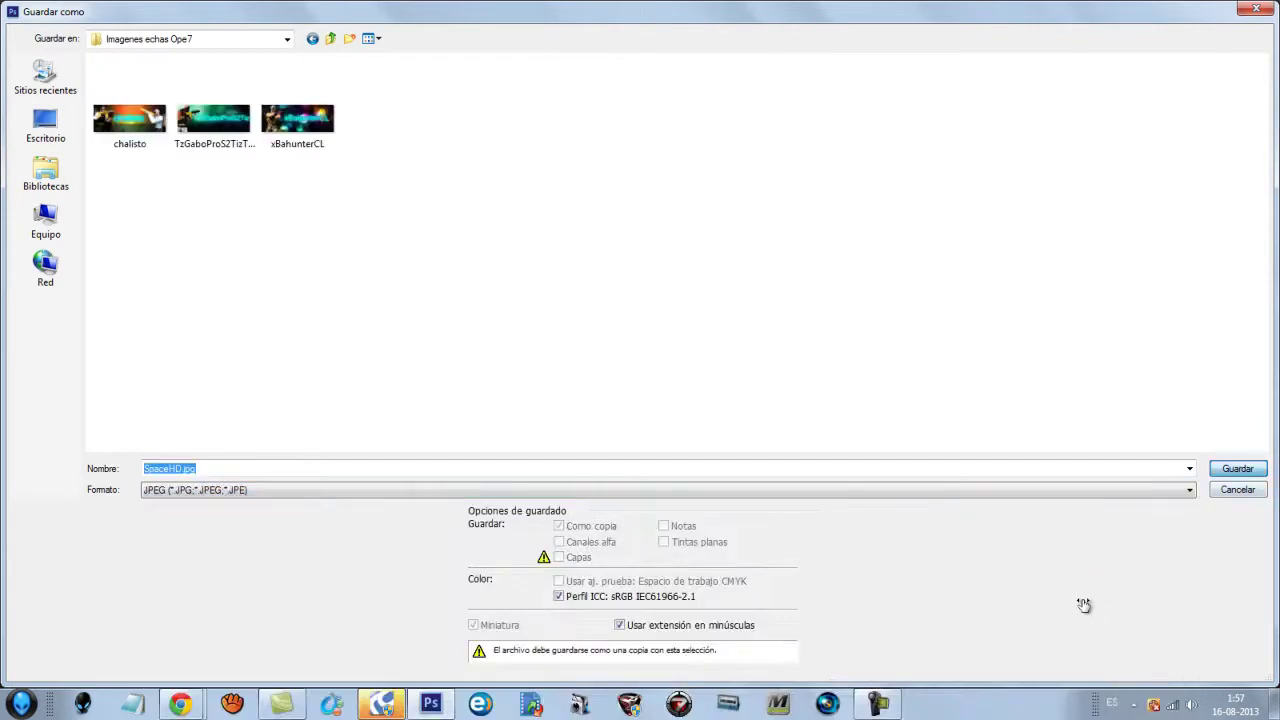
key("Return")
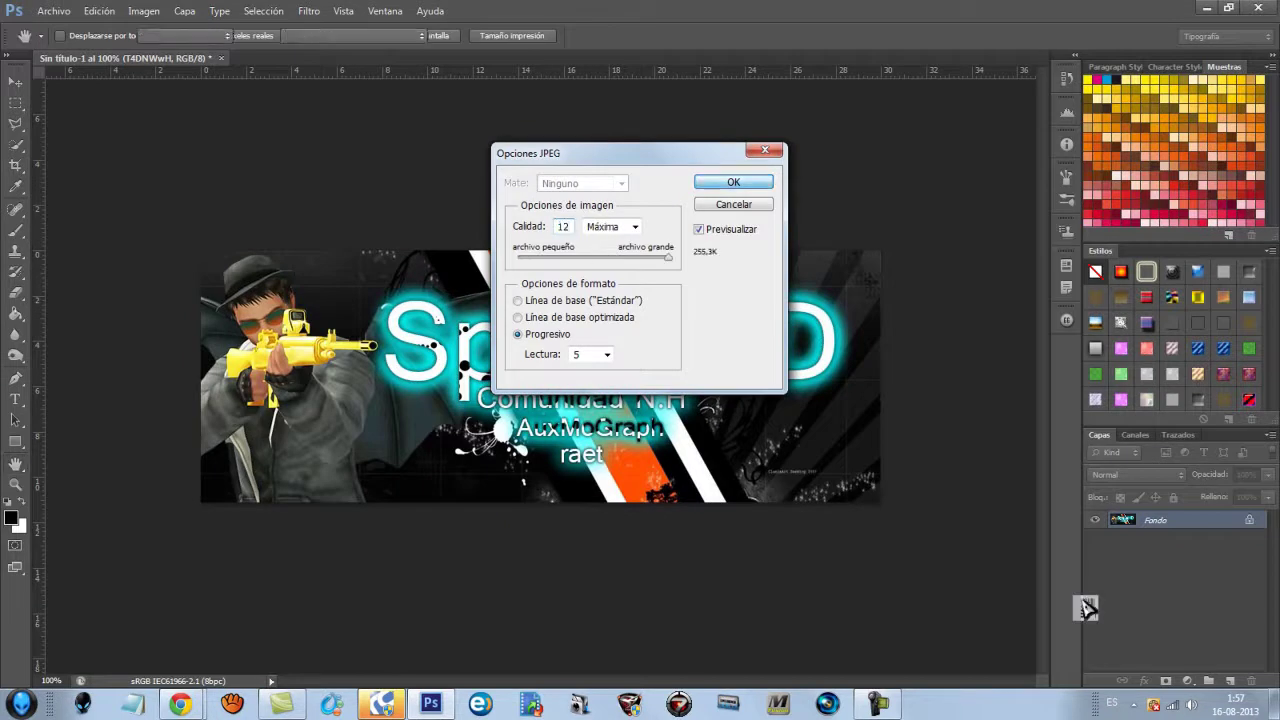
key("Return")
mouse_move(1088, 609)
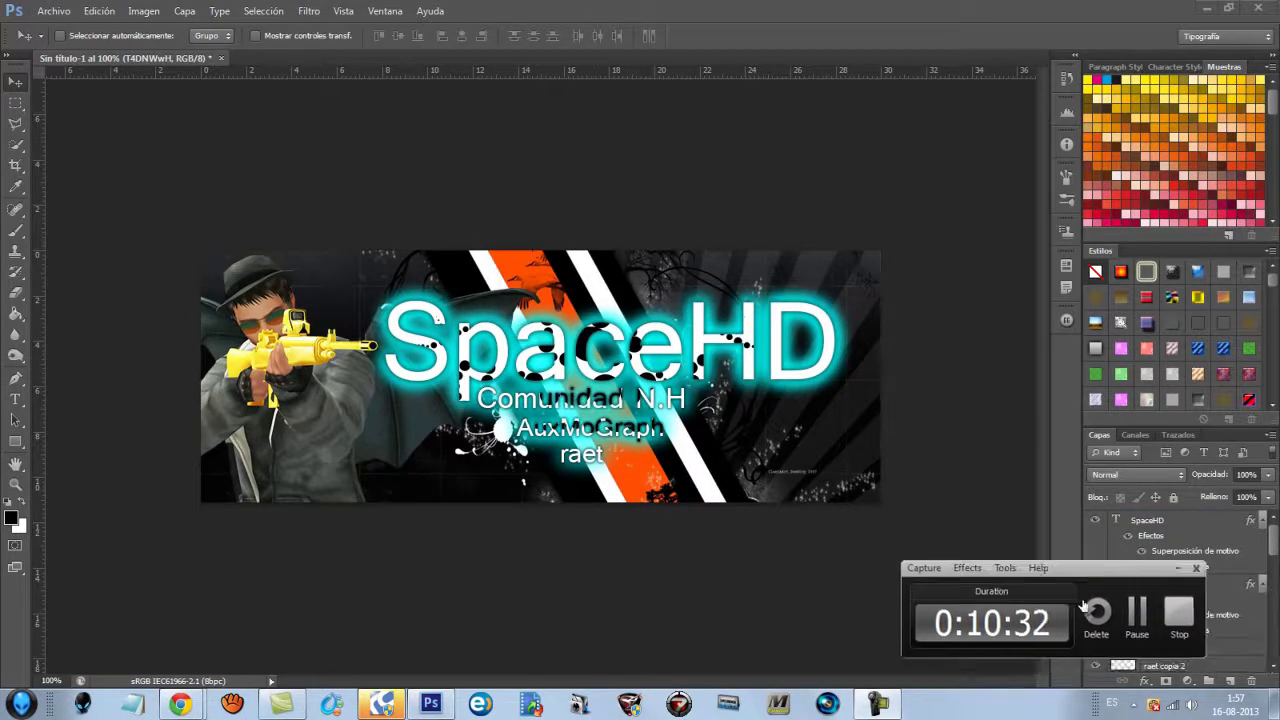